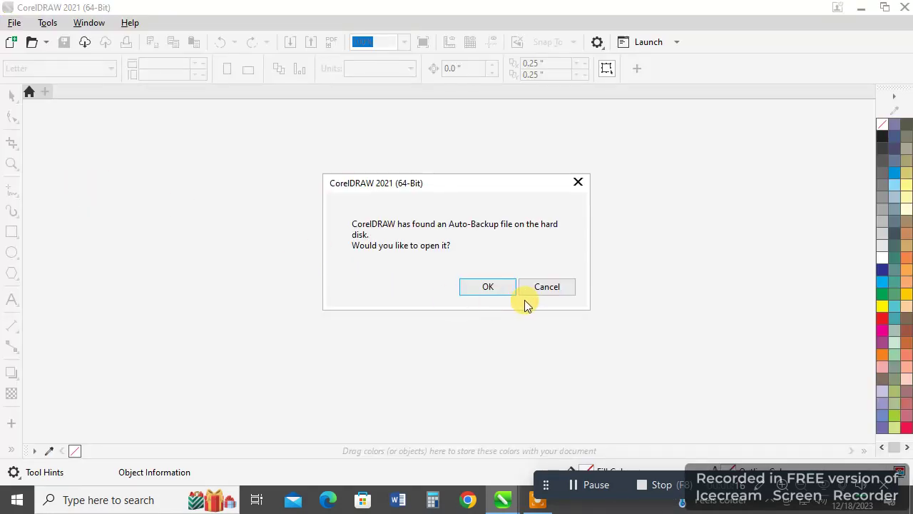
- Decline opening the auto-backup file and create a new blank document with a 48 by 24 inch landscape page
click(536, 291)
click(546, 286)
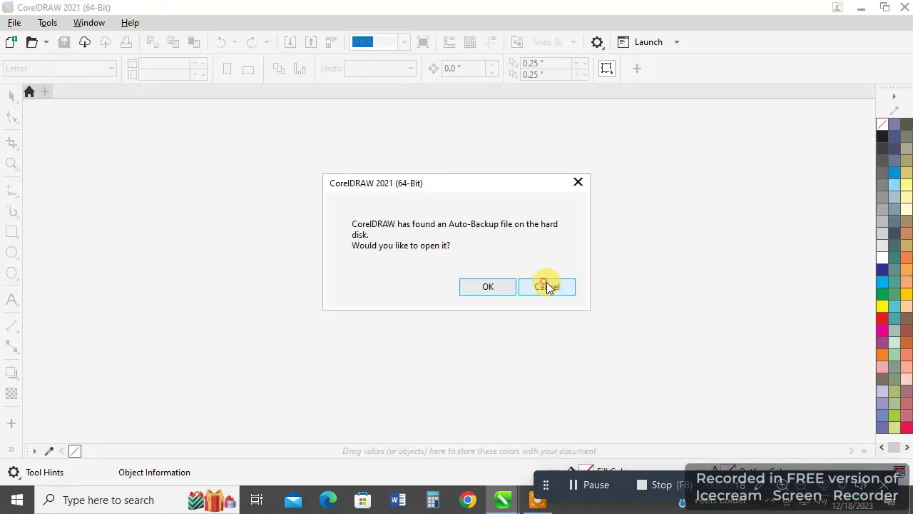
click(546, 286)
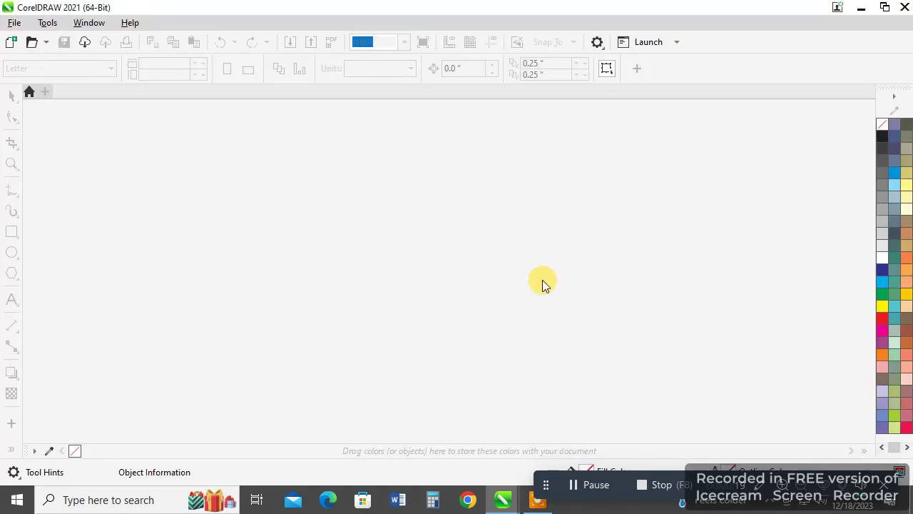
click(16, 23)
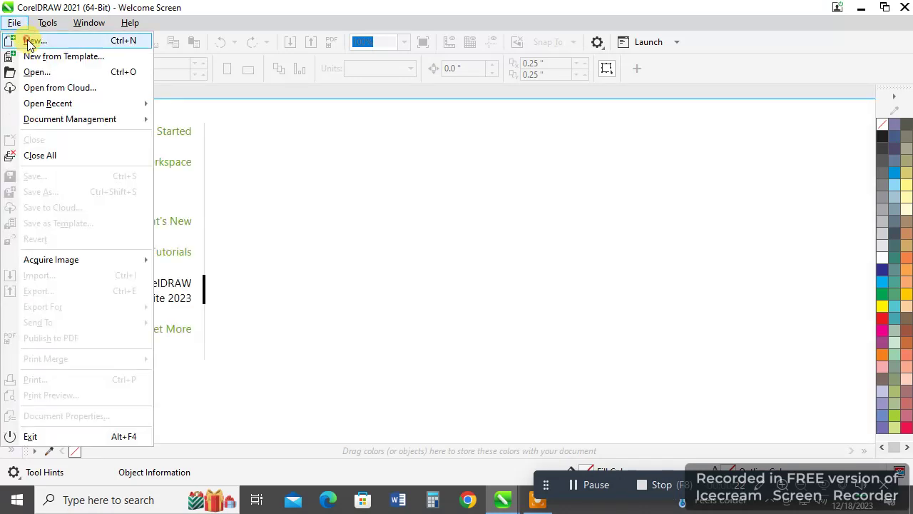
click(278, 126)
key(ctrl+n)
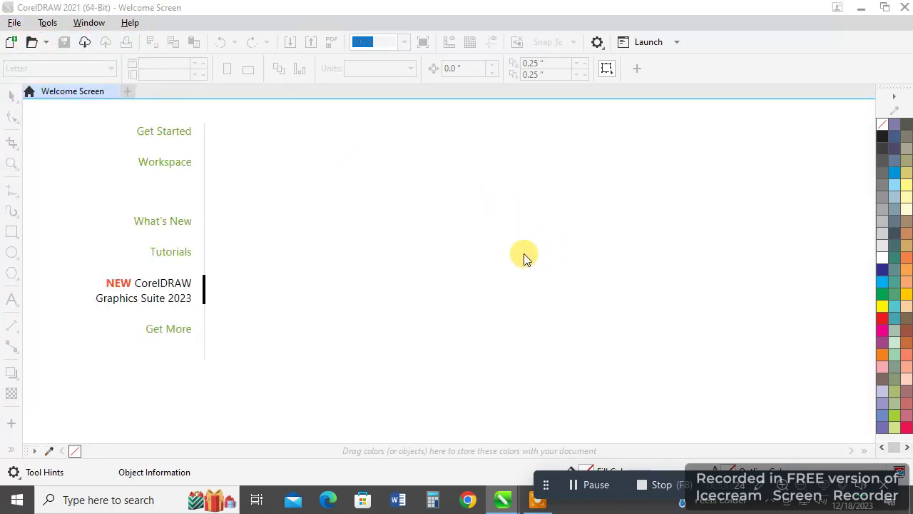
key(Return)
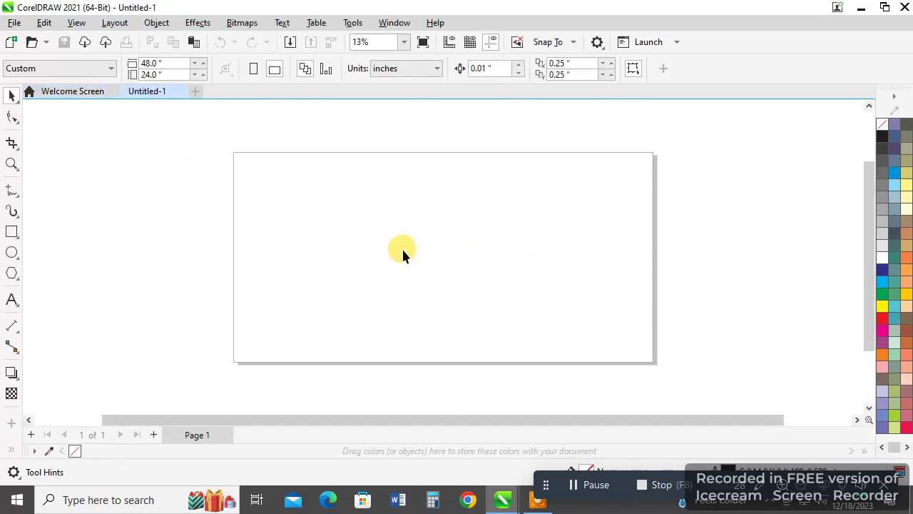
- Add artistic text with the couple's two first names on separate lines and enlarge it to about 13.1 by 7.8 inches
click(11, 299)
click(332, 226)
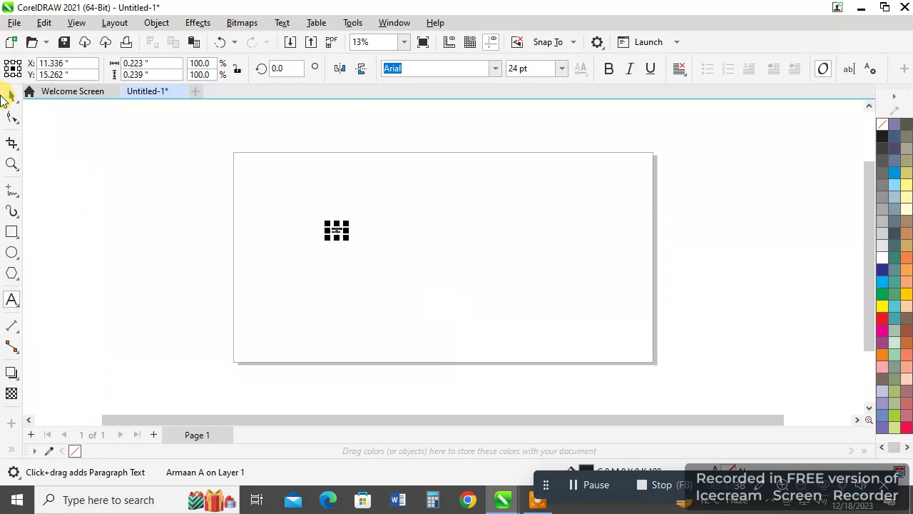
click(9, 97)
drag(350, 243, 453, 322)
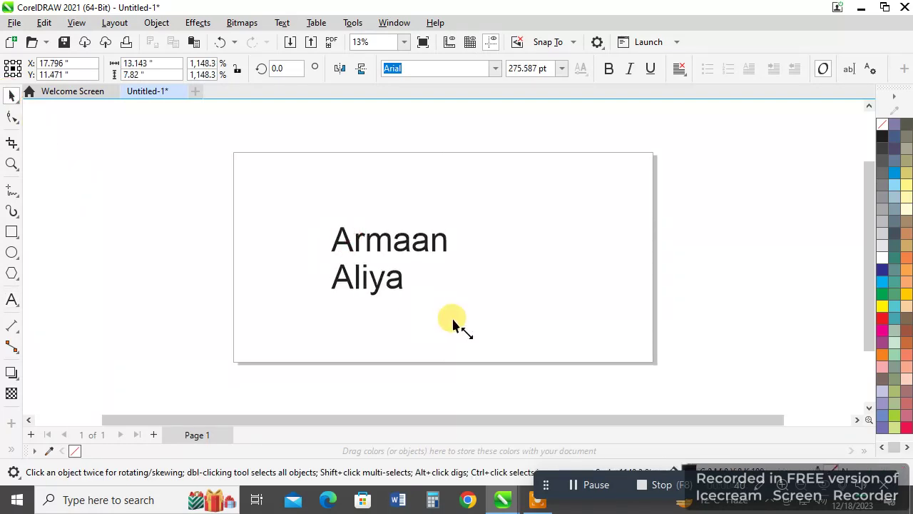
- Change the font of the two-line name text to Homestone
scroll(391, 261, up, 1)
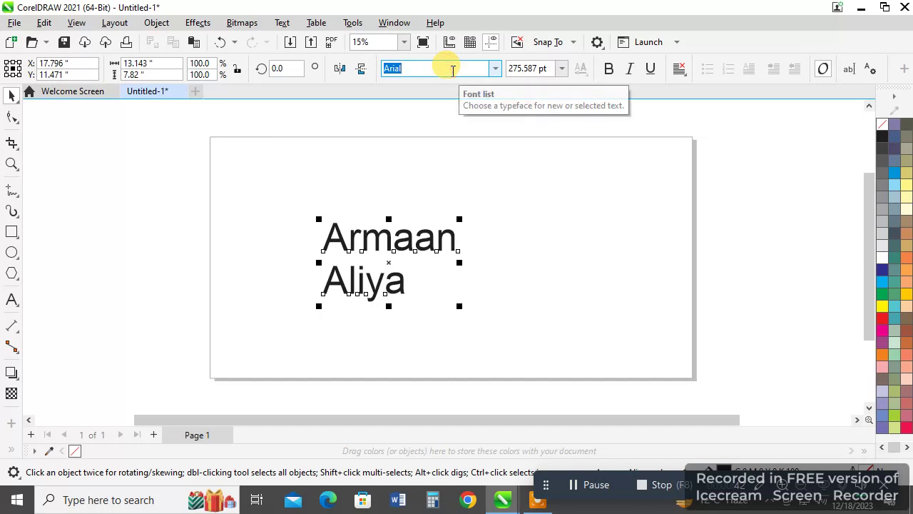
key(BackSpace)
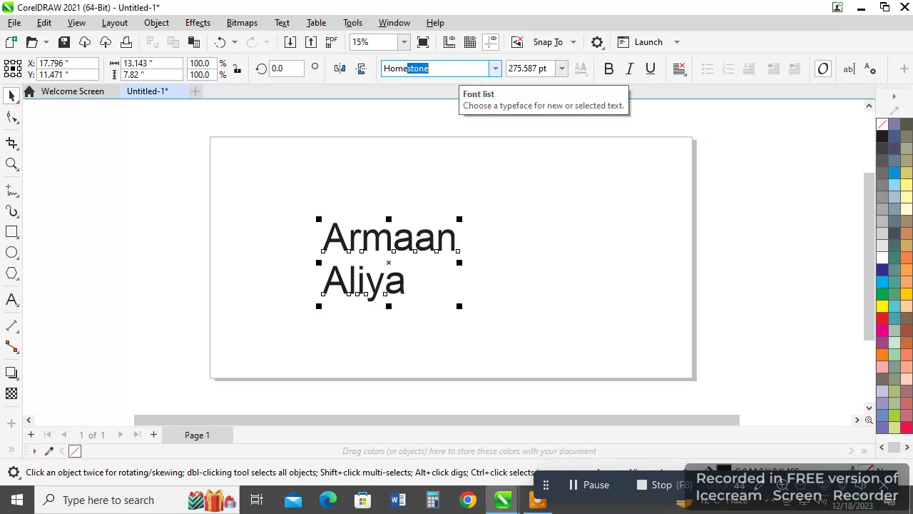
key(Return)
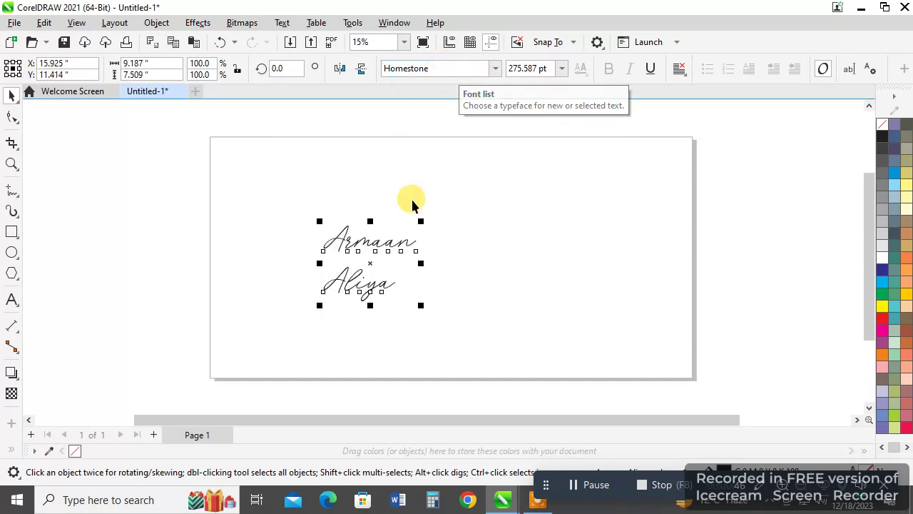
- Reduce the line spacing with the Shape tool so the second name sits closer to the first
scroll(412, 204, up, 2)
click(12, 117)
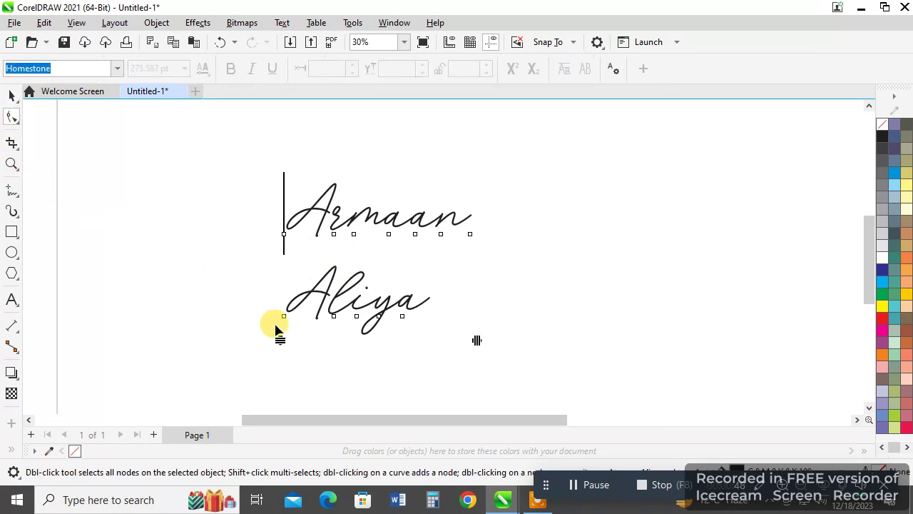
drag(279, 340, 280, 326)
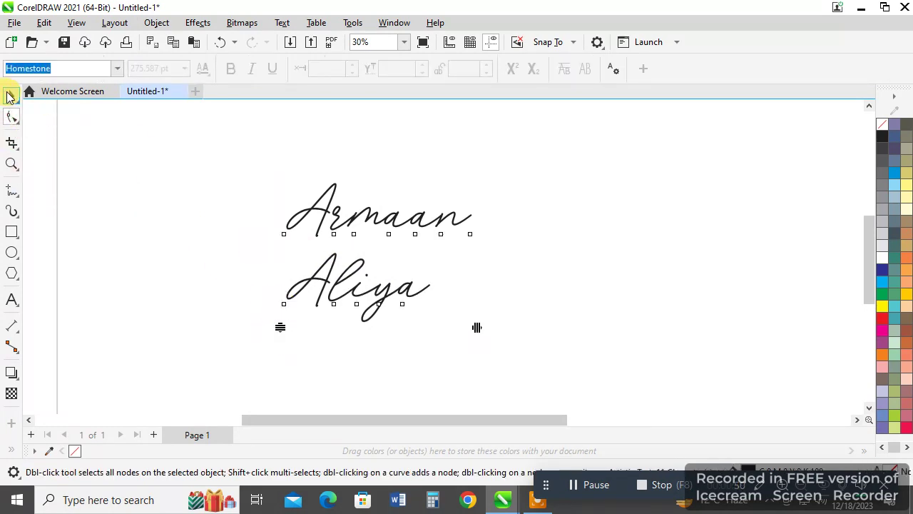
- Set the alignment of the two-line name text to Center
click(9, 97)
click(330, 217)
click(679, 69)
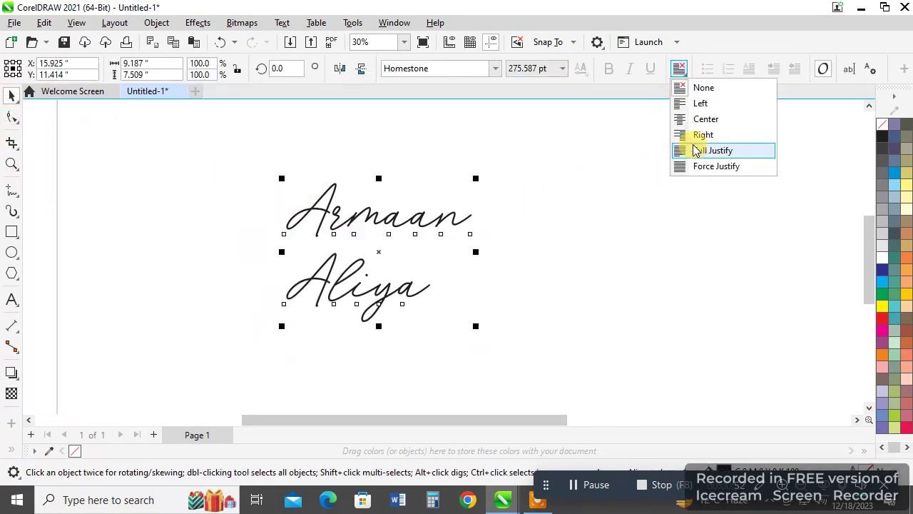
click(699, 119)
click(641, 202)
click(370, 215)
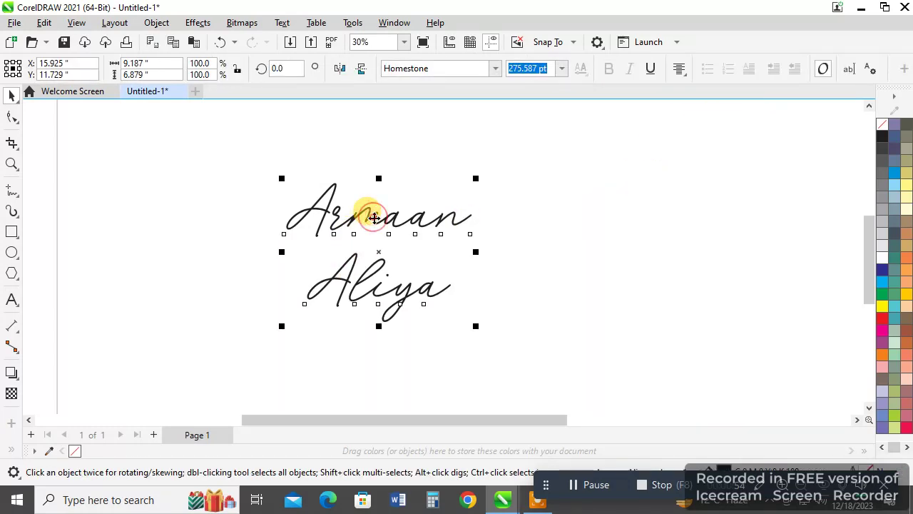
- Tighten the line spacing of the centred names further, to a text height of about 6.2 inches, and deselect the text
click(10, 118)
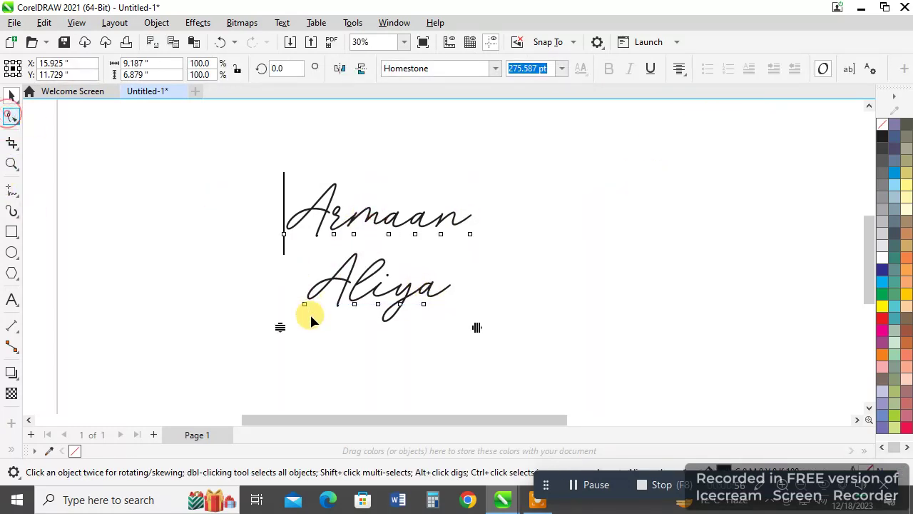
click(278, 326)
drag(279, 324, 291, 299)
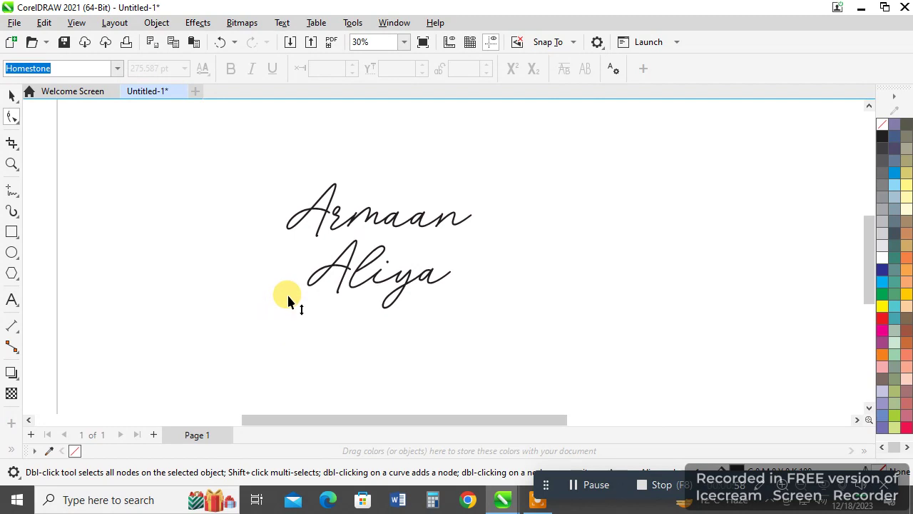
click(13, 98)
scroll(311, 204, down, 1)
click(253, 185)
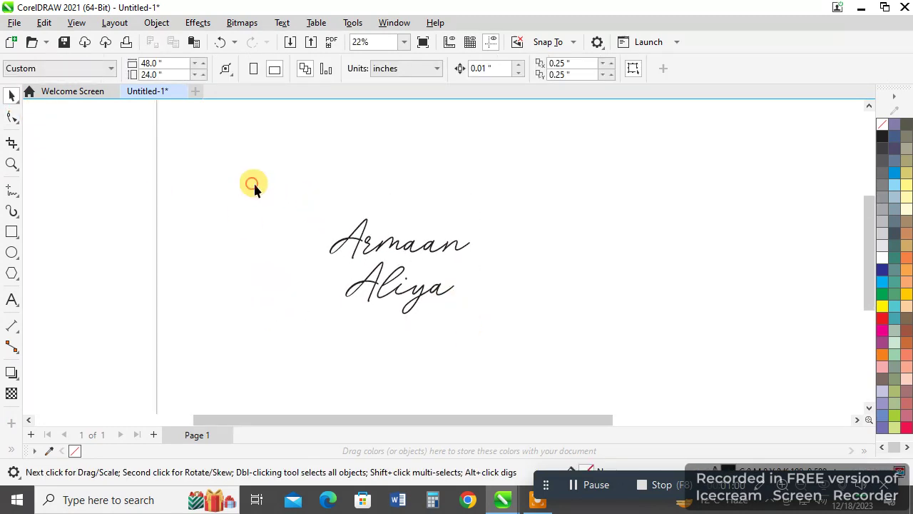
- Draw a heart from the basic common shapes beside the names, about 10.5 inches wide and 9.7 inches high
click(17, 281)
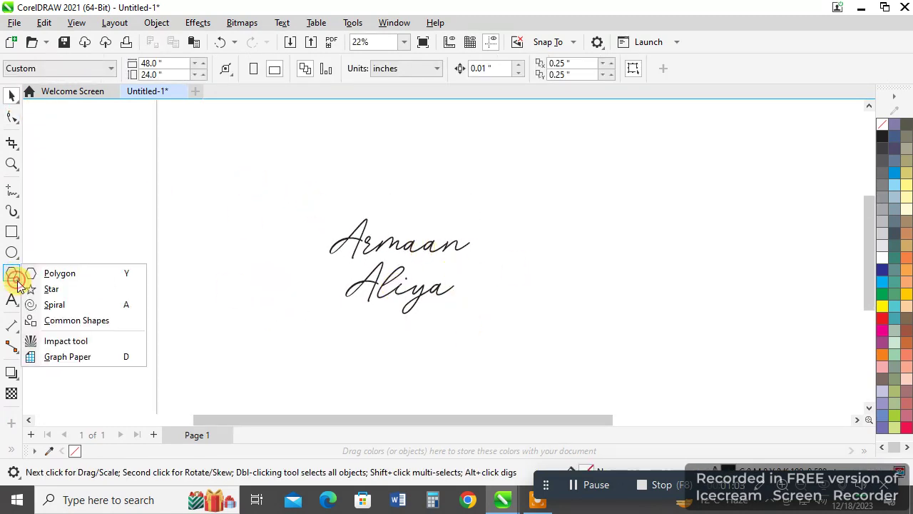
click(57, 320)
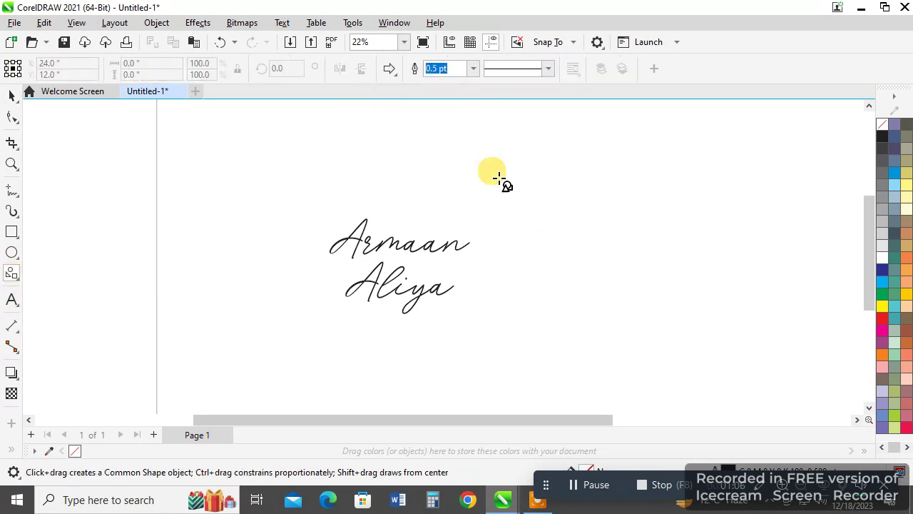
click(391, 72)
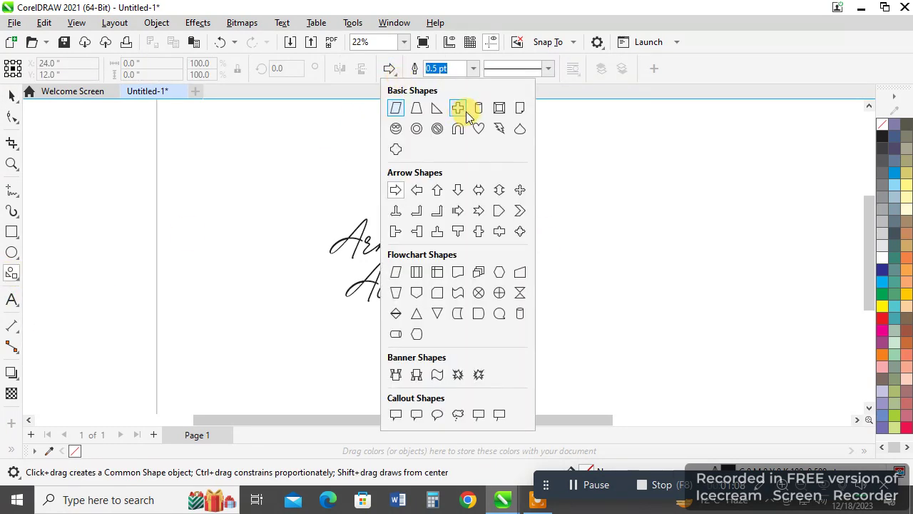
click(479, 130)
drag(504, 197, 674, 276)
click(11, 95)
scroll(585, 275, up, 1)
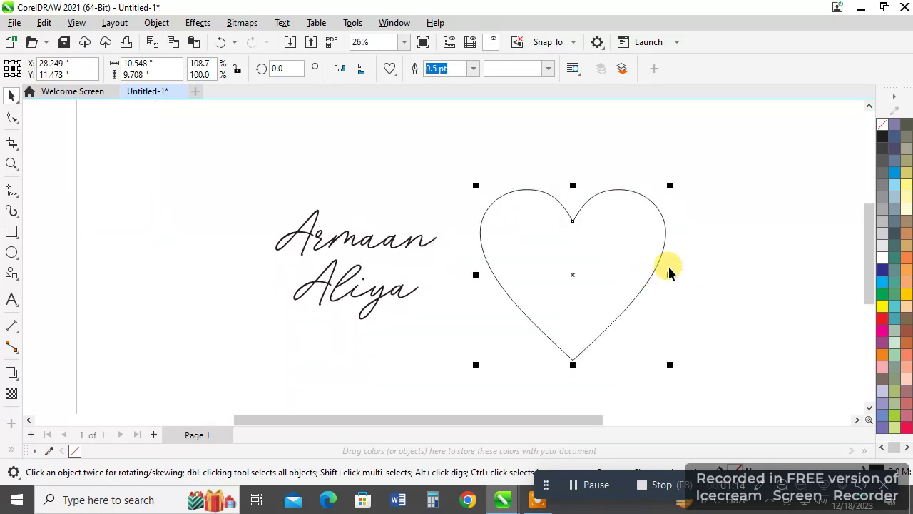
- Move the two-line name text onto the heart so that it overlaps the heart's right edge
scroll(329, 259, down, 2)
click(328, 259)
drag(326, 242, 559, 278)
scroll(549, 237, up, 1)
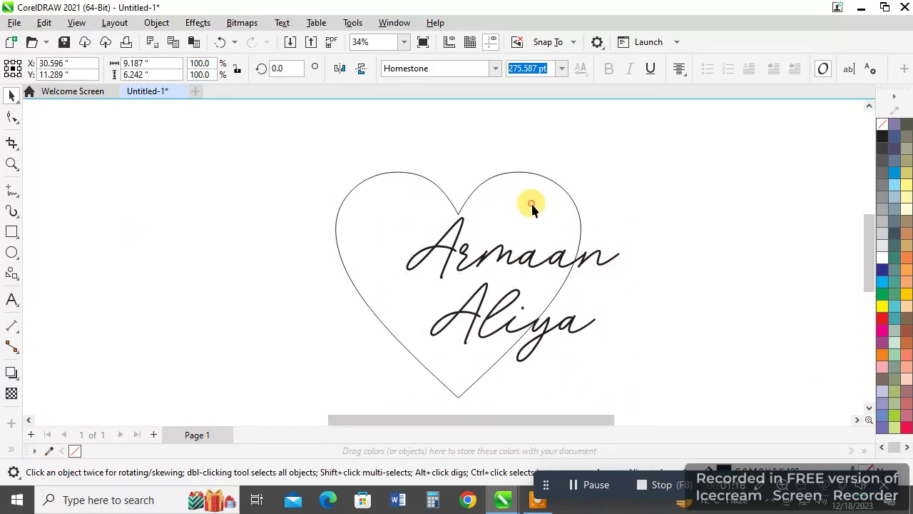
- Scale the heart down to about 9.1 by 8.4 inches and reposition it slightly behind the names
click(471, 222)
drag(331, 167, 362, 189)
mouse_move(470, 292)
mouse_down()
mouse_move(426, 290)
mouse_move(449, 269)
mouse_move(476, 284)
mouse_move(473, 276)
mouse_up()
click(673, 246)
scroll(473, 250, down, 2)
scroll(549, 254, up, 3)
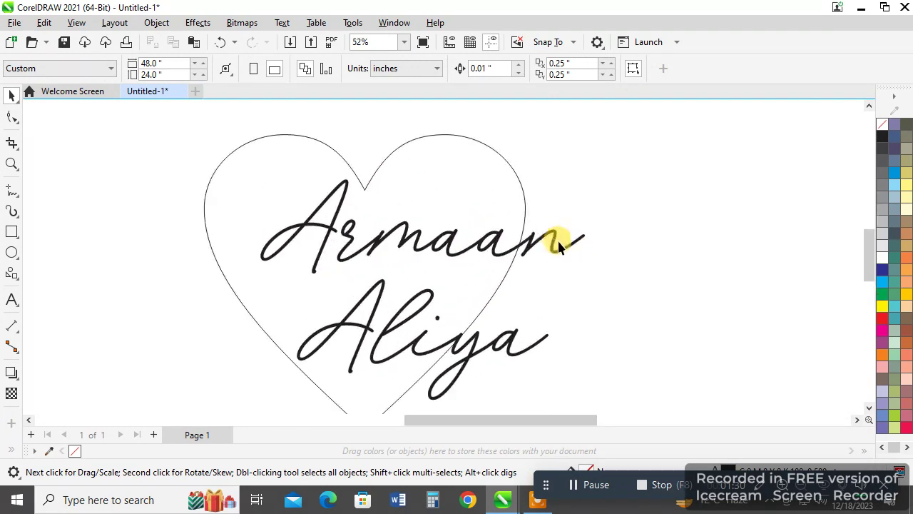
- Shift the name text slightly down and to the right over the heart, to about X 31.4 and Y 10.9 inches
click(552, 238)
scroll(383, 235, down, 1)
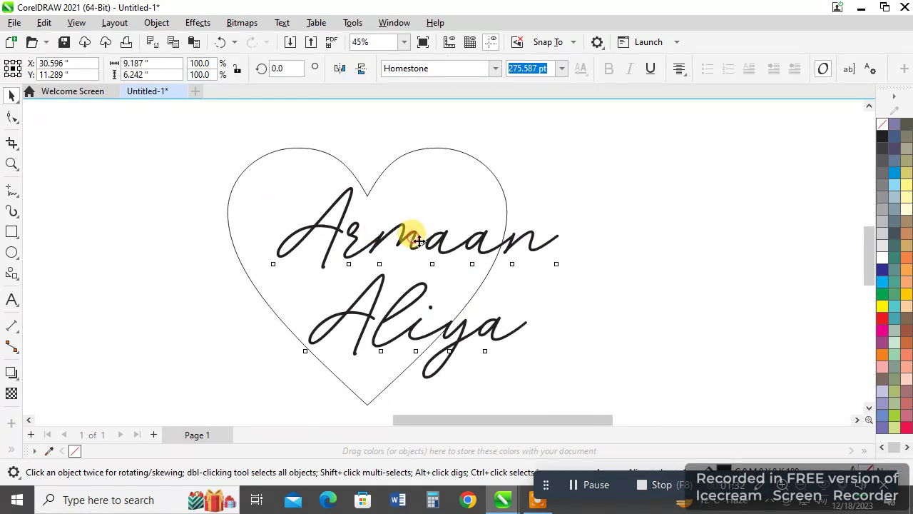
drag(418, 242, 444, 259)
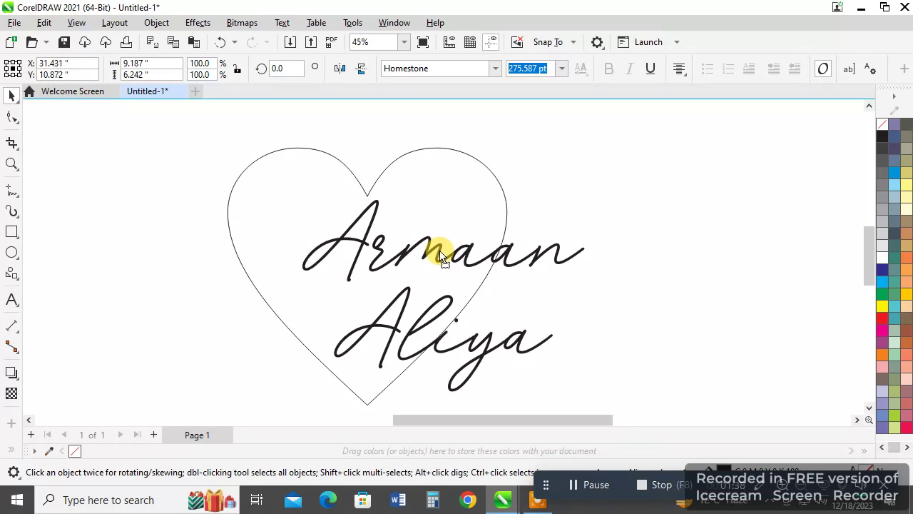
- Convert the heart to curves and break its outline on the right side, just above the end of the first name
click(515, 167)
scroll(465, 207, down, 1)
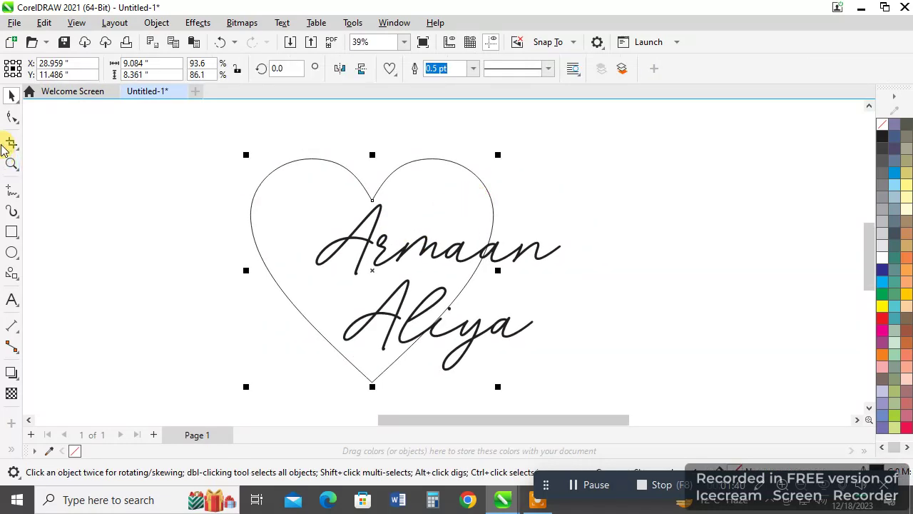
click(11, 117)
scroll(485, 246, up, 4)
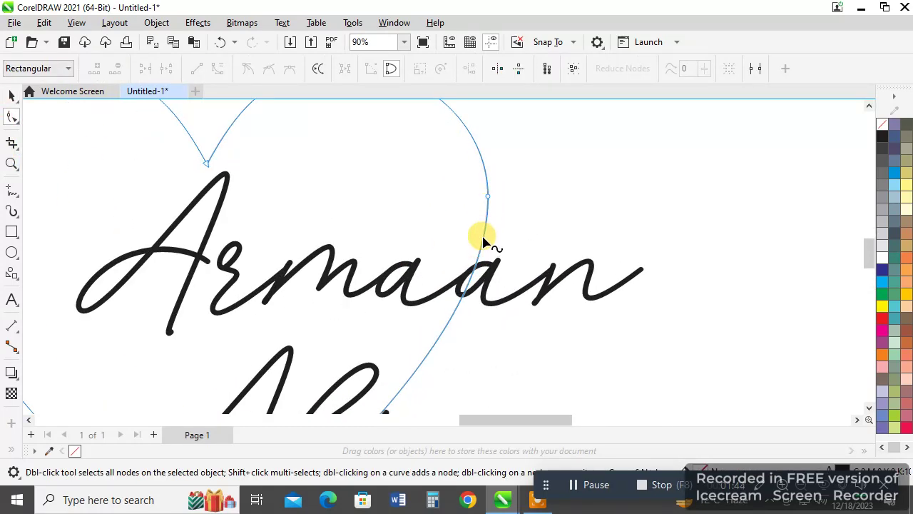
right_click(480, 246)
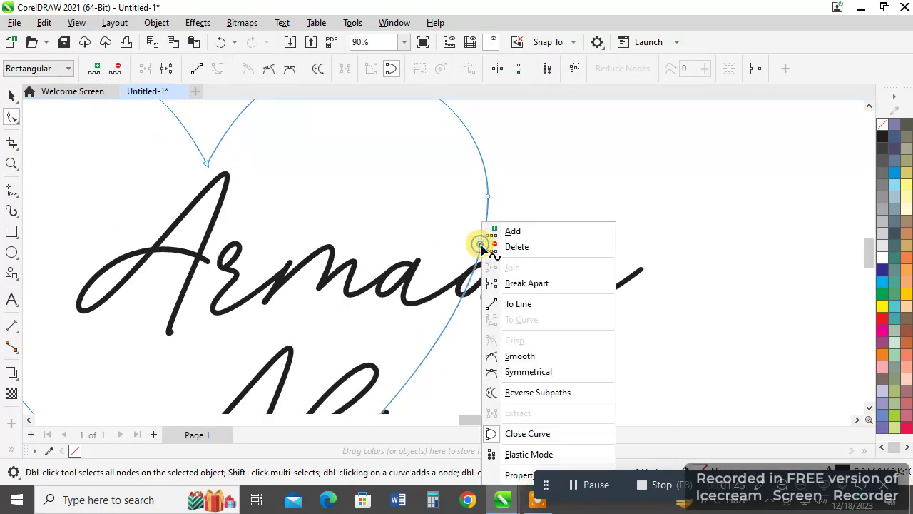
click(524, 285)
- Break the heart's outline a second time on its lower right side, just below the second name
scroll(441, 192, down, 3)
scroll(361, 362, up, 5)
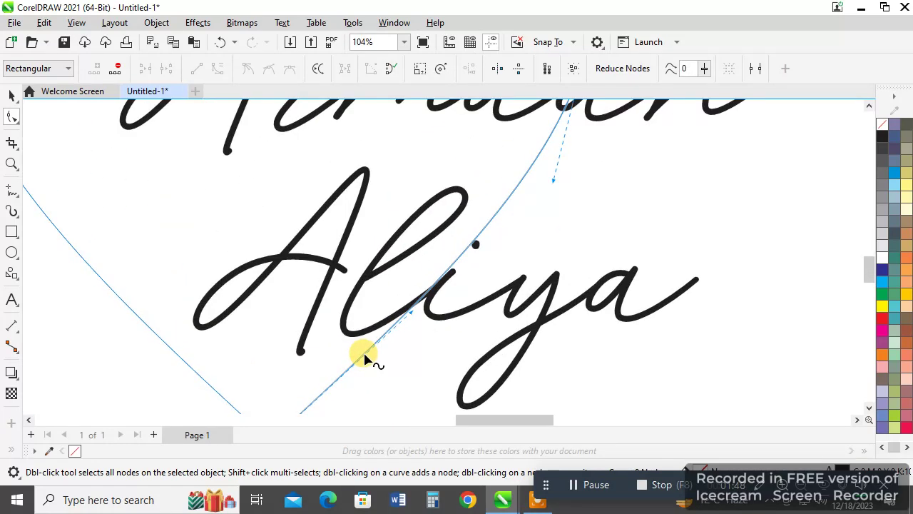
right_click(364, 359)
click(401, 151)
scroll(423, 357, down, 1)
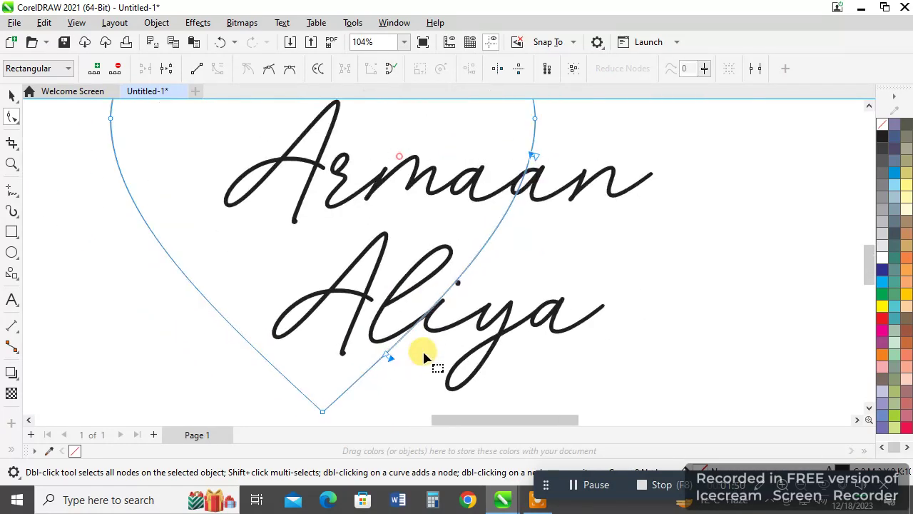
- Break the heart curve apart and delete the outline segment that crosses the two names
click(11, 94)
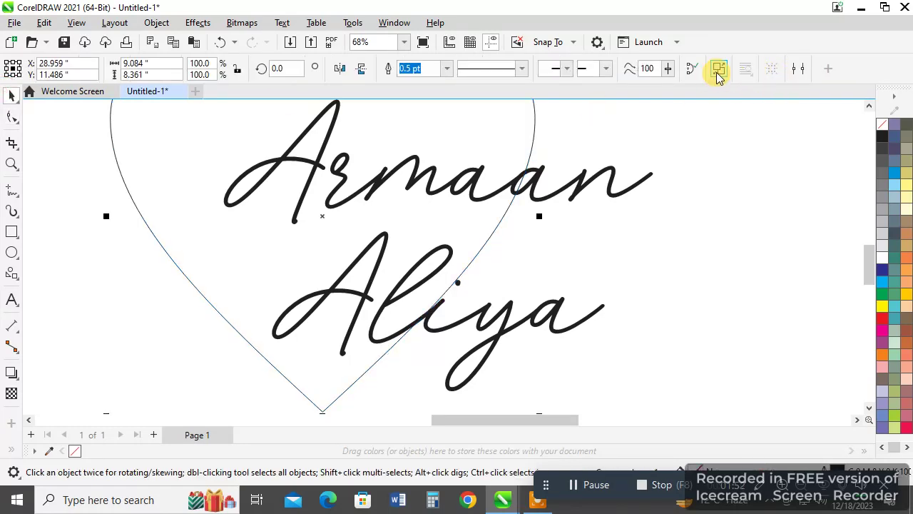
click(581, 255)
click(493, 231)
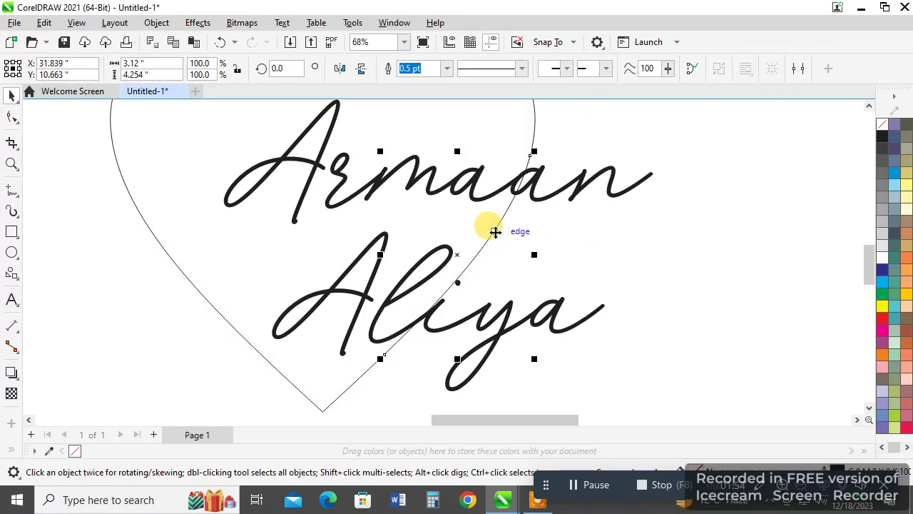
scroll(498, 281, down, 1)
- Set the outline width of the remaining open heart to 2.0 pt
click(498, 279)
scroll(498, 279, down, 2)
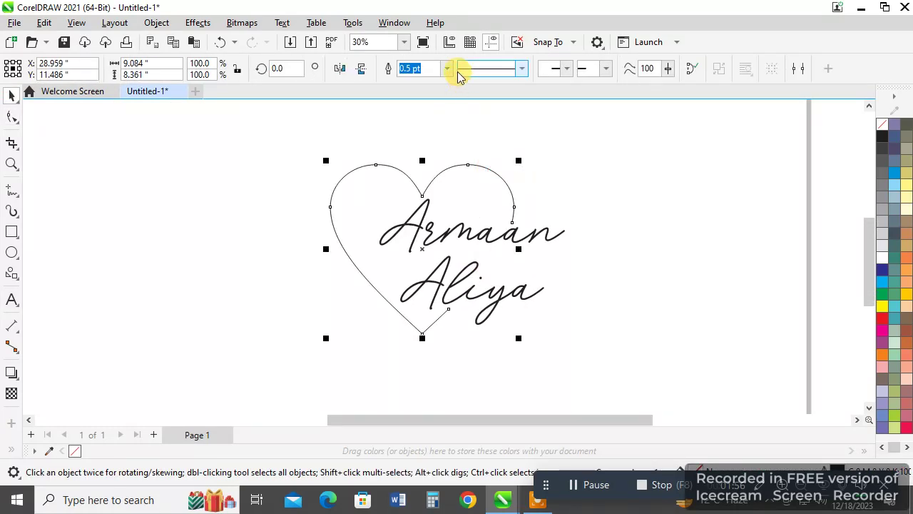
click(447, 68)
click(419, 148)
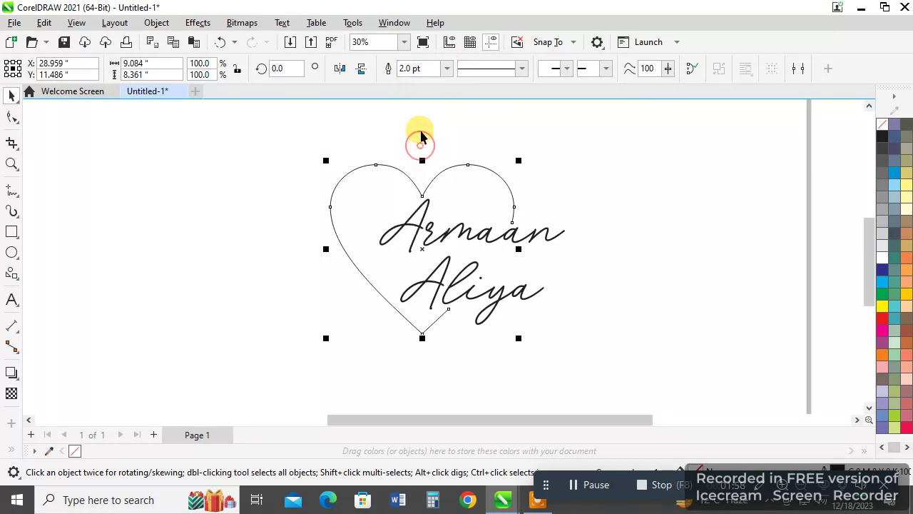
click(420, 129)
- Give the open heart curve a red fill colour and a red outline colour
scroll(481, 214, up, 1)
click(432, 246)
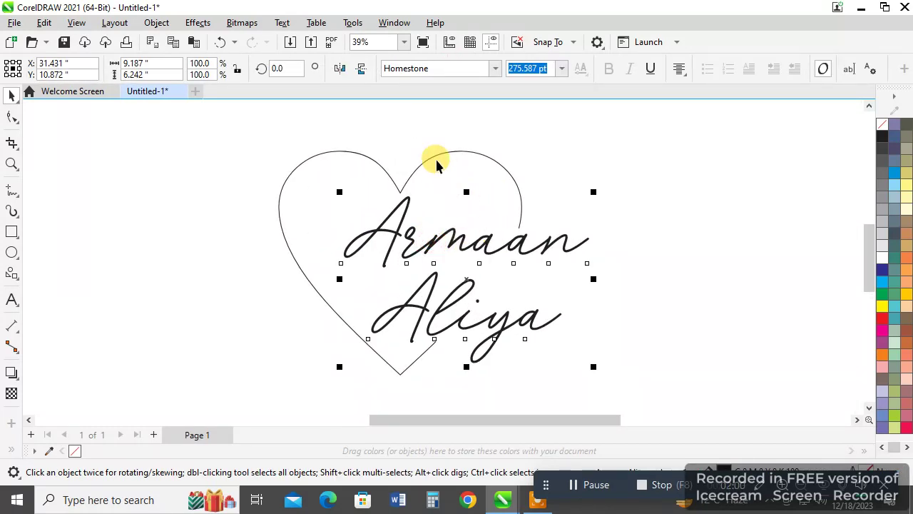
click(433, 158)
right_click(885, 325)
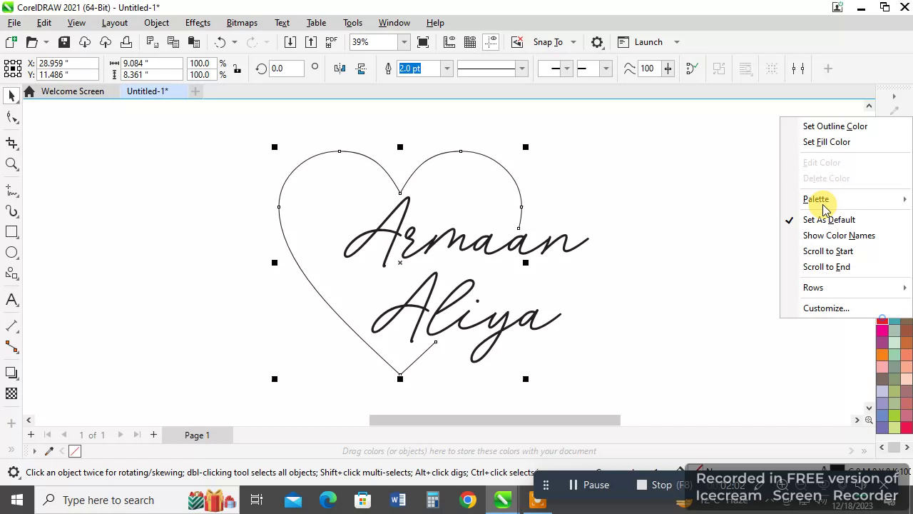
click(820, 141)
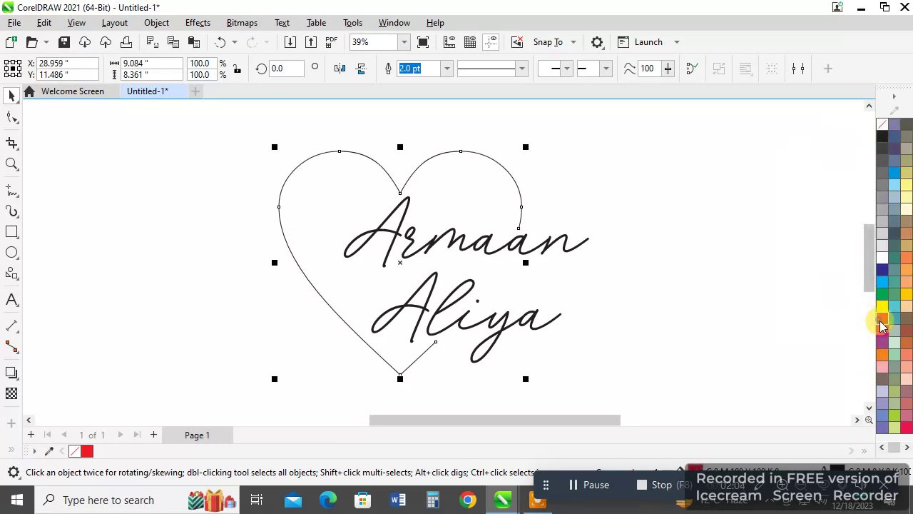
right_click(882, 326)
click(815, 125)
click(597, 187)
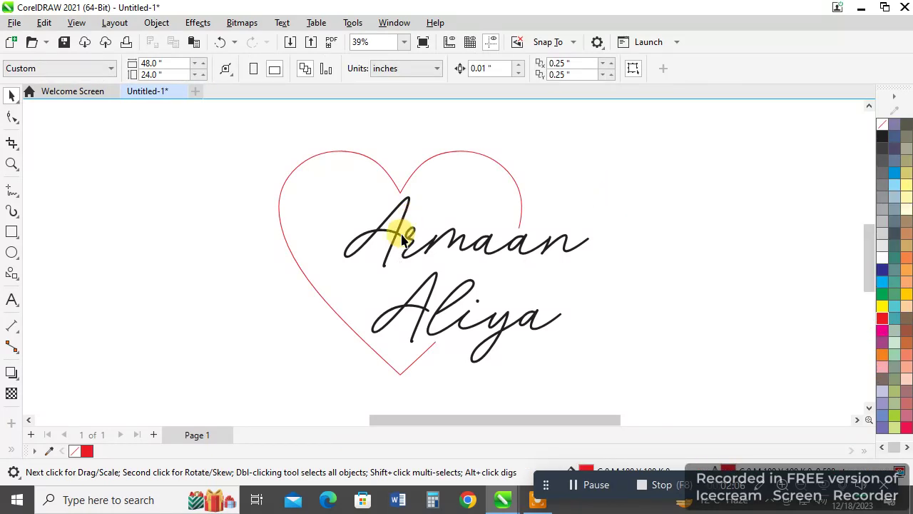
- Fill the two script names with the yellow-orange palette colour
right_click(885, 314)
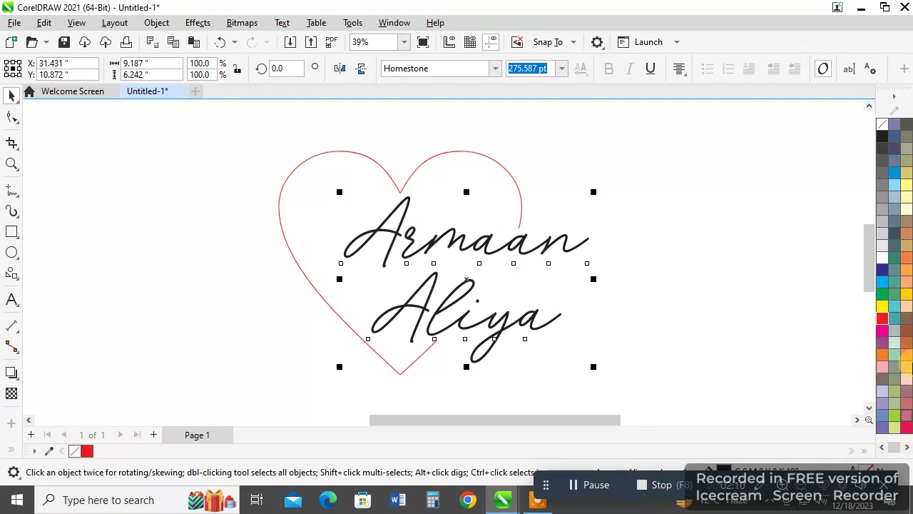
click(904, 293)
click(302, 239)
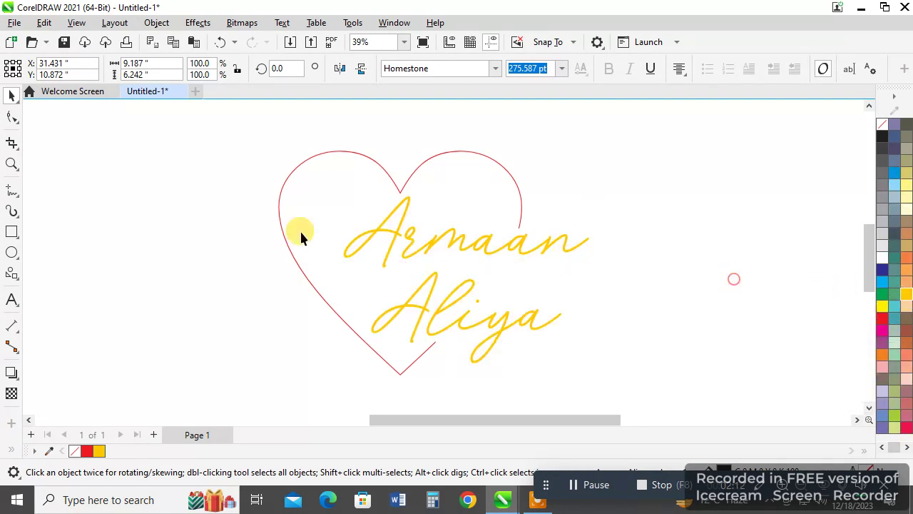
- Apply a one-step outside contour with a 1.0" offset around the heart and both names together
scroll(264, 207, down, 1)
drag(236, 156, 520, 344)
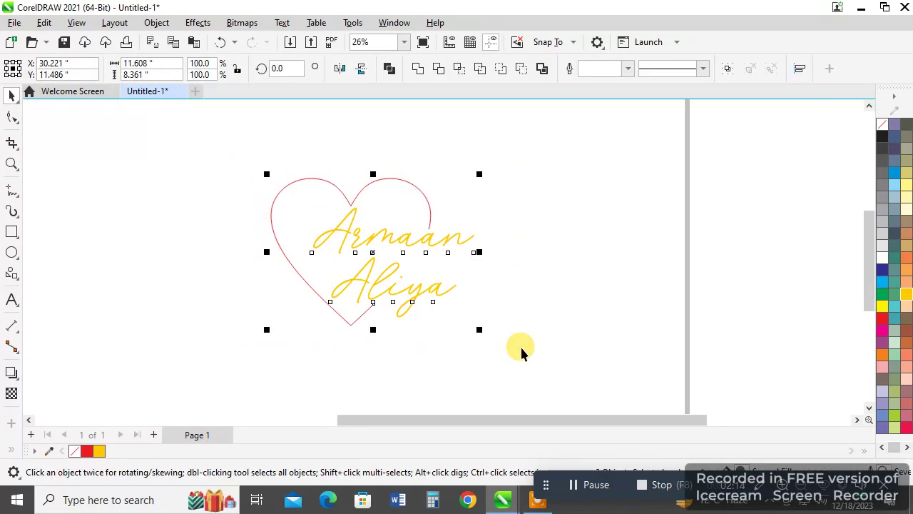
click(12, 372)
click(31, 389)
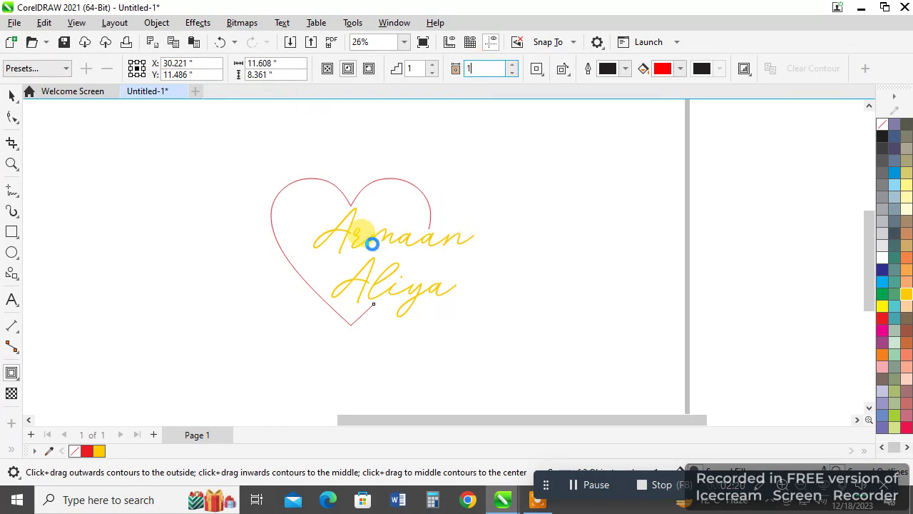
click(495, 284)
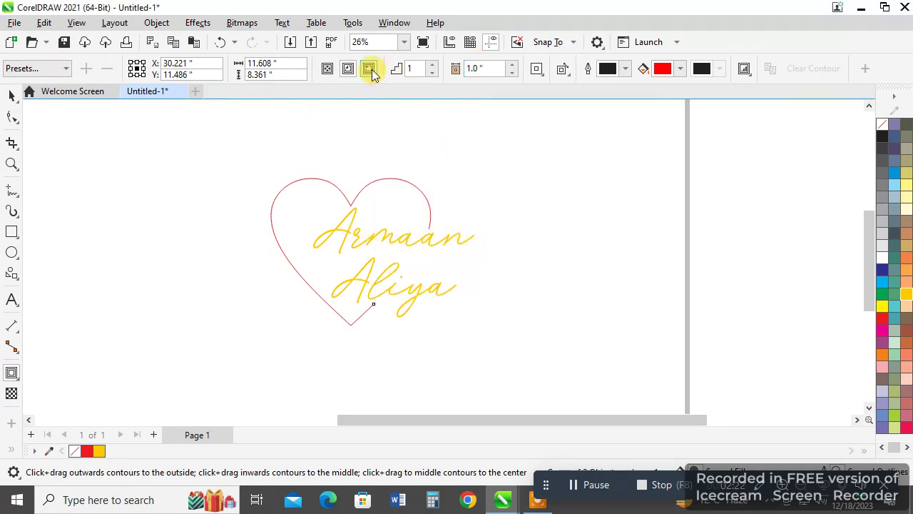
click(370, 69)
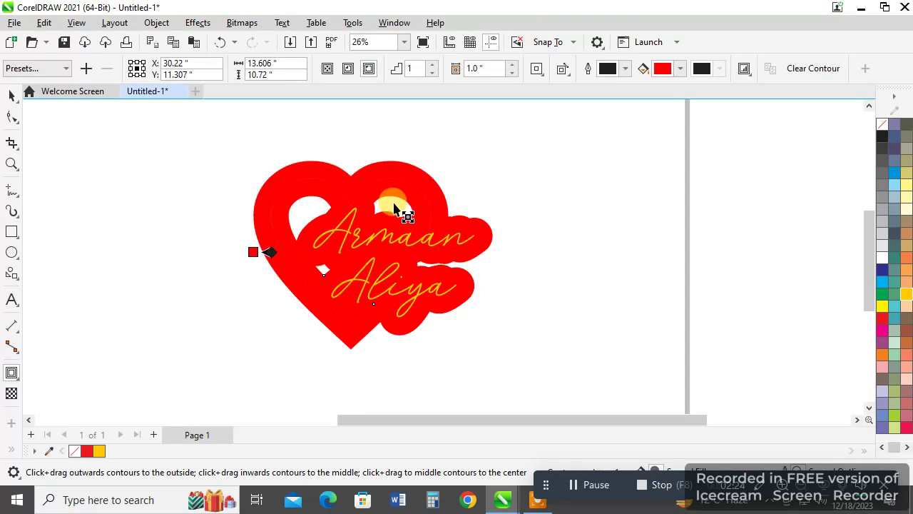
scroll(389, 223, up, 1)
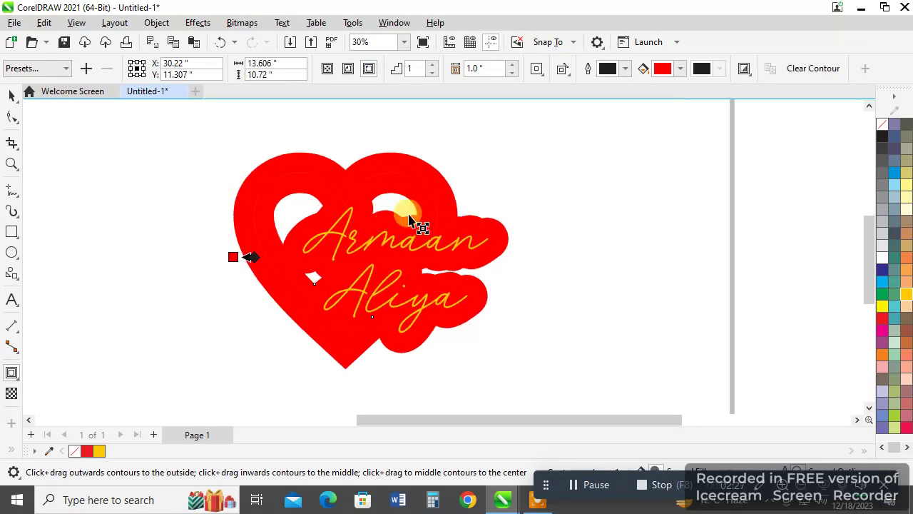
- Break the red contour apart from the heart and names so it is a separate shape
click(11, 95)
drag(270, 169, 220, 152)
key(ctrl+z)
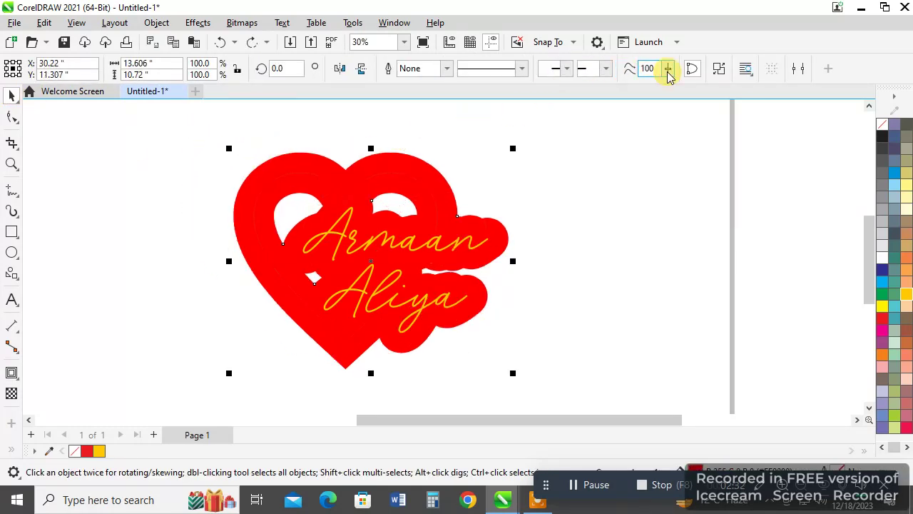
- Remove the inner holes from the contour shape and fill the solid backing with light grey (10% black)
drag(183, 126, 436, 328)
click(377, 153)
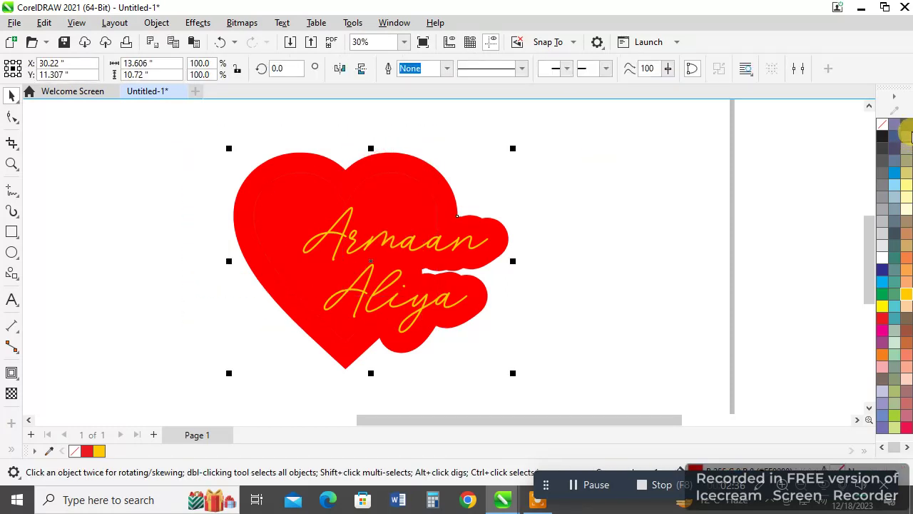
click(885, 124)
click(882, 249)
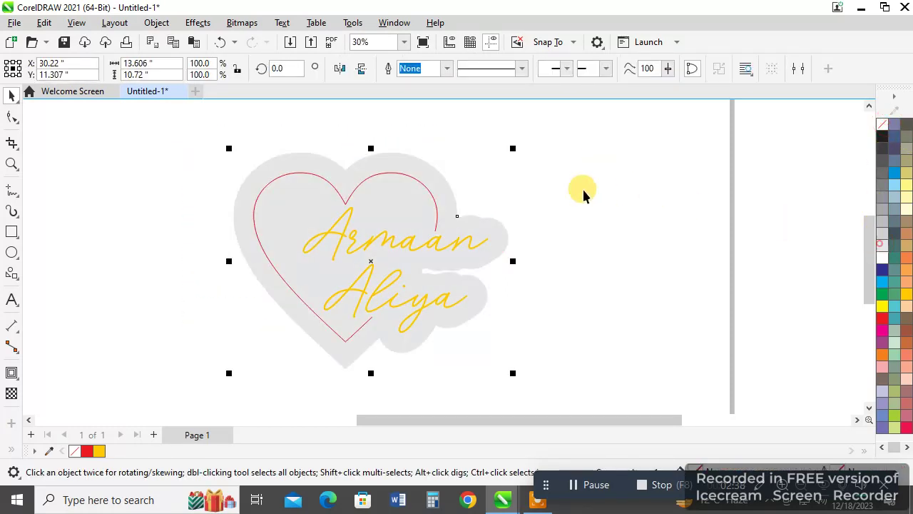
- Try a 12.0 pt outline width on the grouped heart and names, and undo it
click(379, 172)
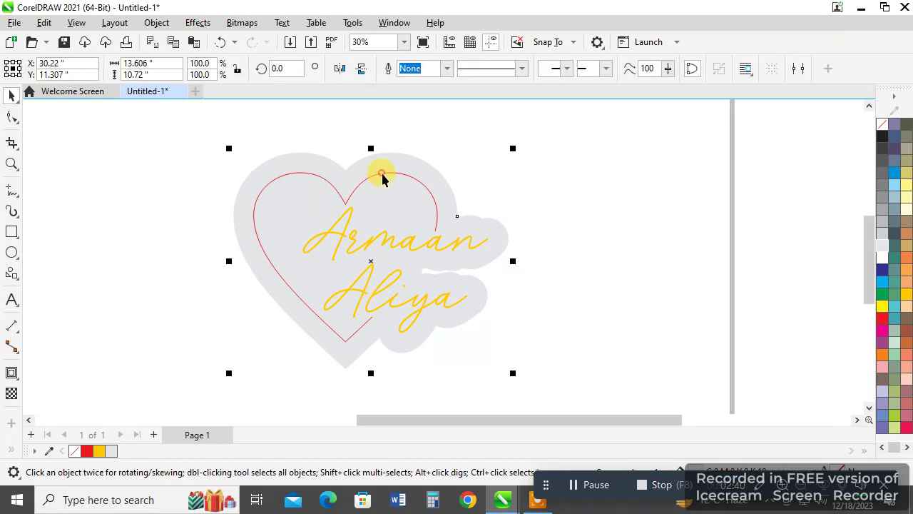
click(447, 67)
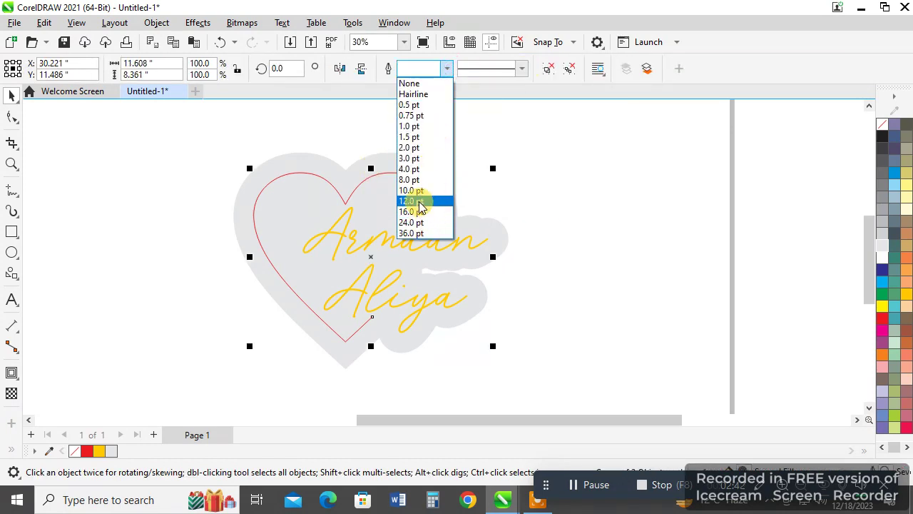
click(419, 200)
click(447, 68)
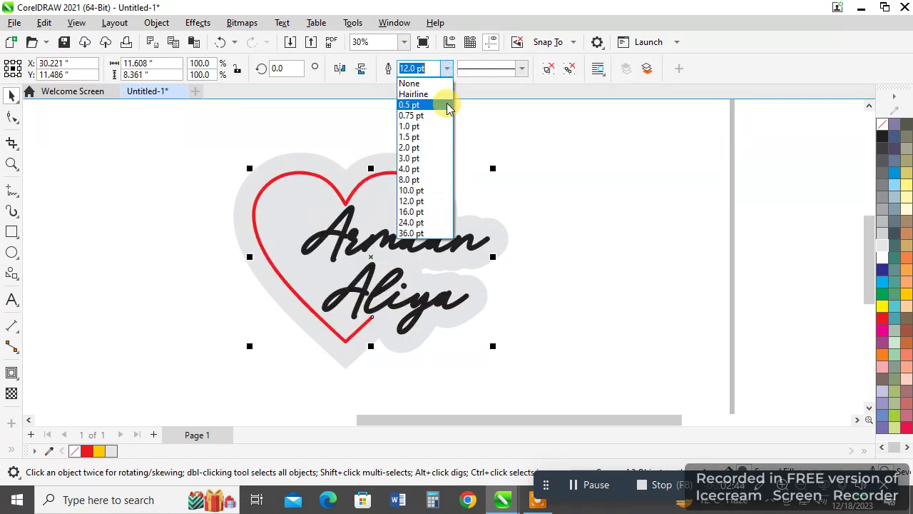
click(511, 144)
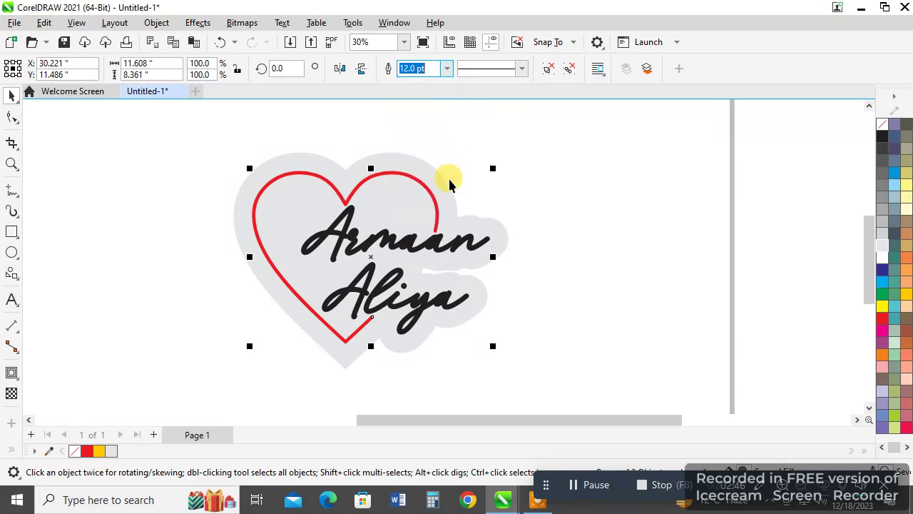
click(449, 148)
key(ctrl+z)
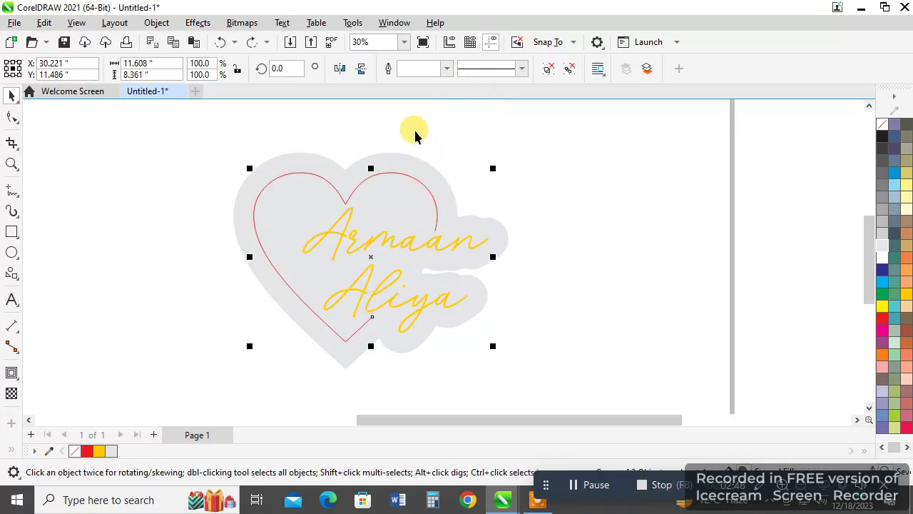
- Set the outline width of the grouped heart and names to 3.0 pt
click(445, 67)
click(420, 158)
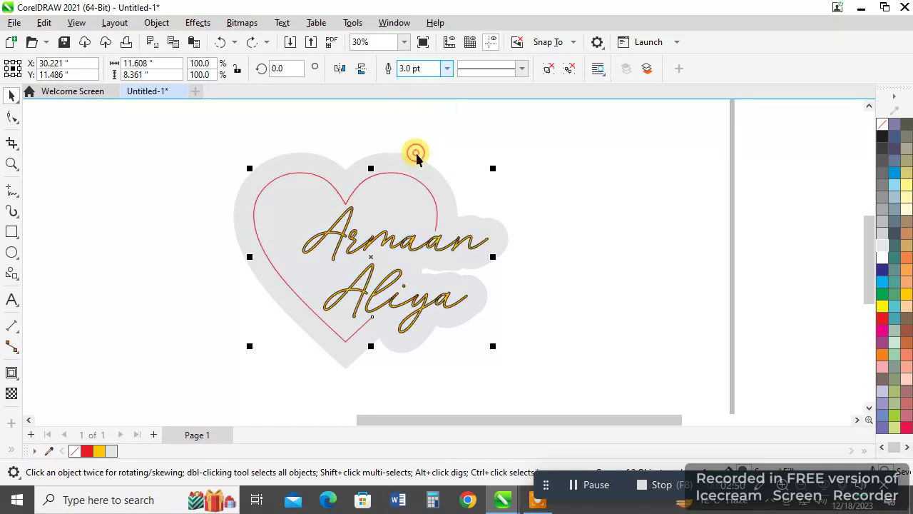
click(441, 132)
- Ungroup the heart and names and remove the outline colour from the two names
click(428, 246)
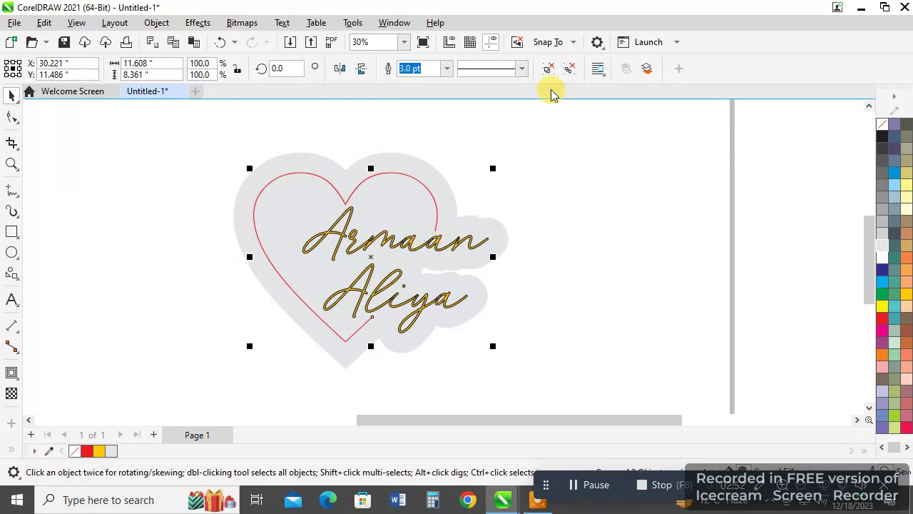
click(576, 157)
click(325, 228)
drag(546, 377, 250, 186)
right_click(881, 126)
click(835, 132)
click(541, 182)
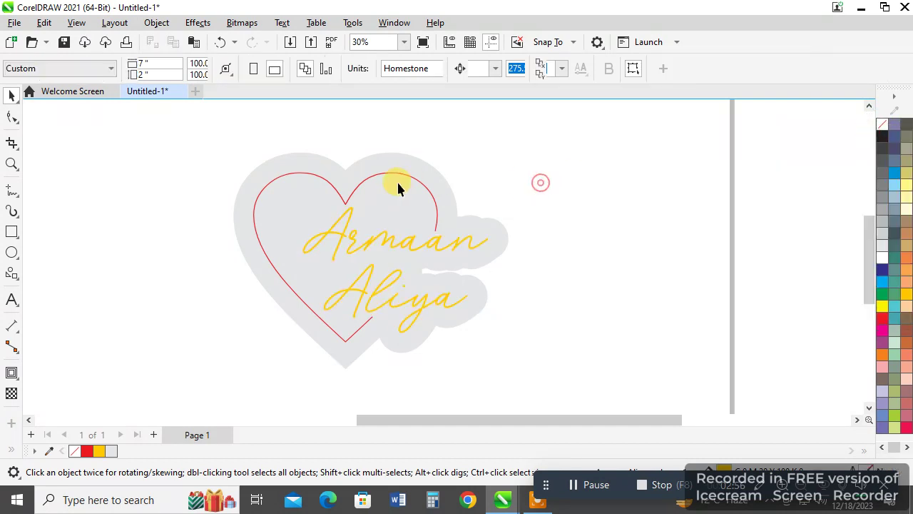
- Set the outline width of the red heart curve to 4.0 pt
click(401, 172)
click(446, 68)
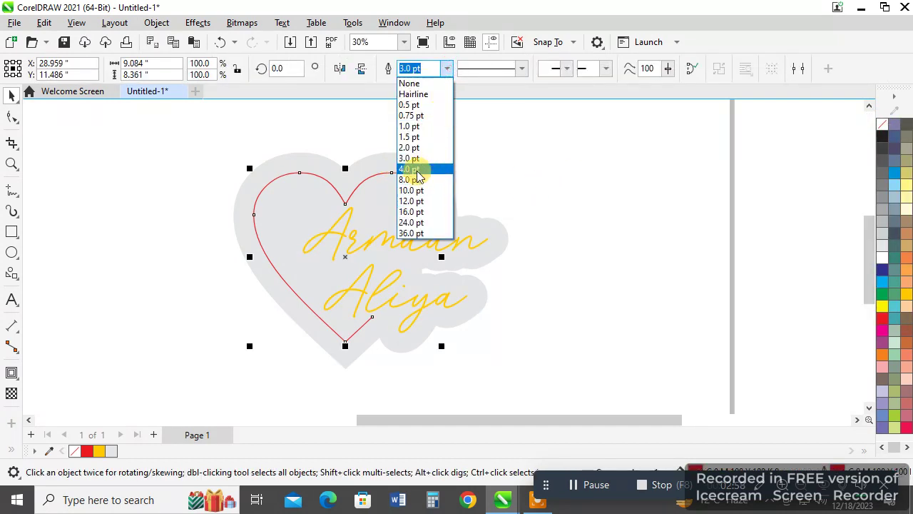
click(425, 168)
click(470, 154)
- Draw an ellipse about 2.0" by 2.2" bridging the gap between the backing's two right-hand lobes at the ends of the names
scroll(428, 199, up, 2)
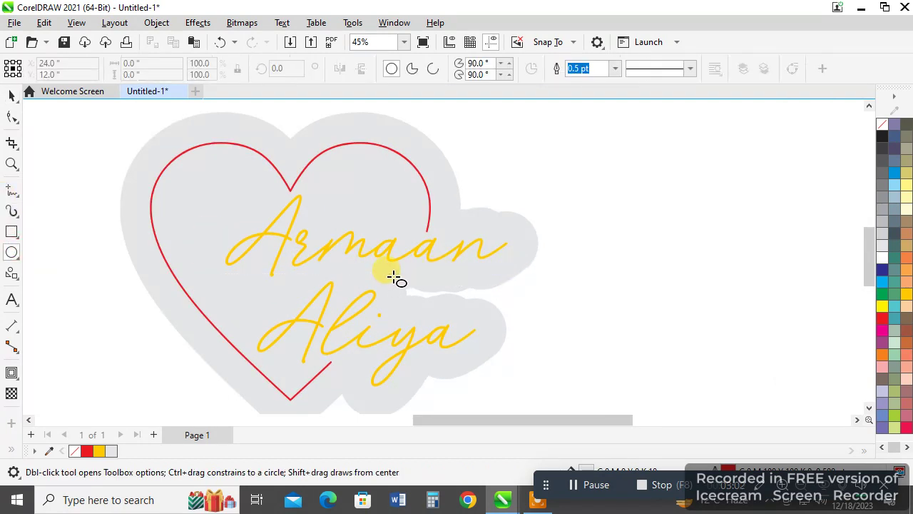
drag(398, 272, 543, 293)
click(11, 95)
scroll(491, 290, up, 1)
drag(466, 296, 579, 296)
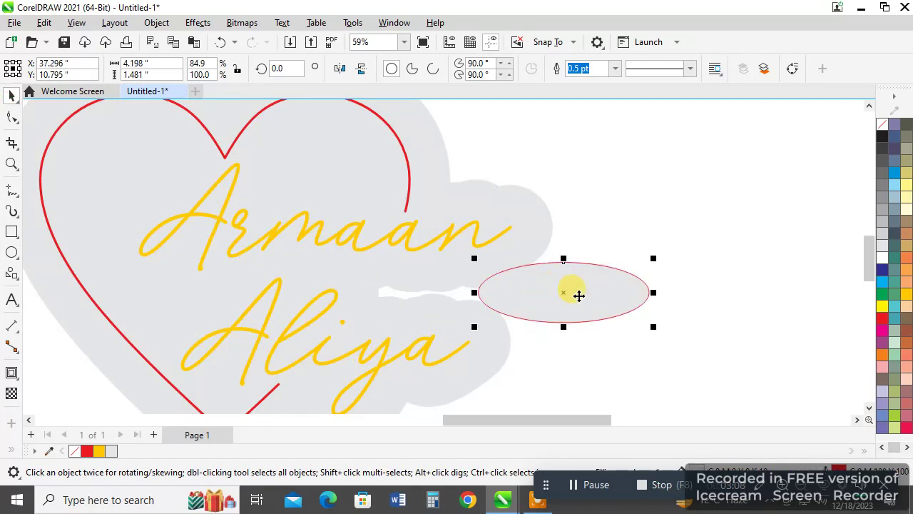
drag(563, 259, 548, 293)
drag(639, 306, 545, 300)
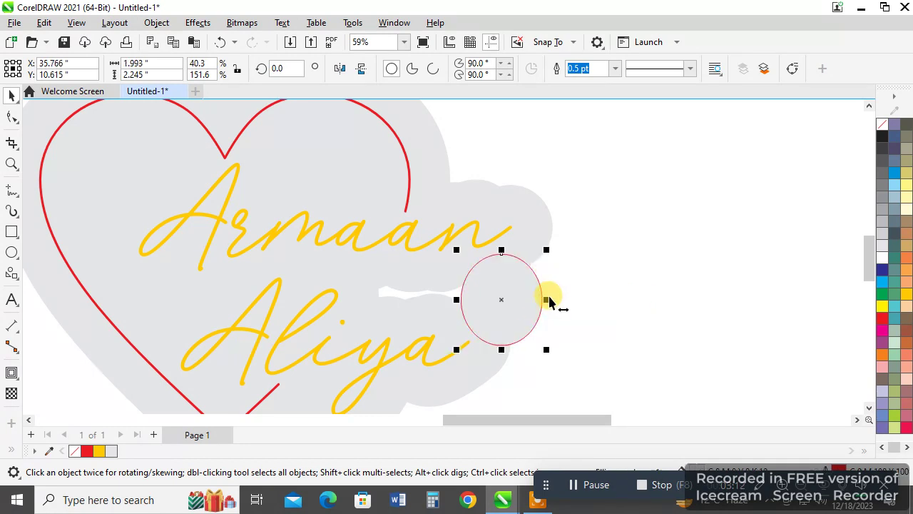
- Weld the ellipse into the light grey backing and delete the leftover inner gap between the two names
shift+click(536, 227)
click(416, 67)
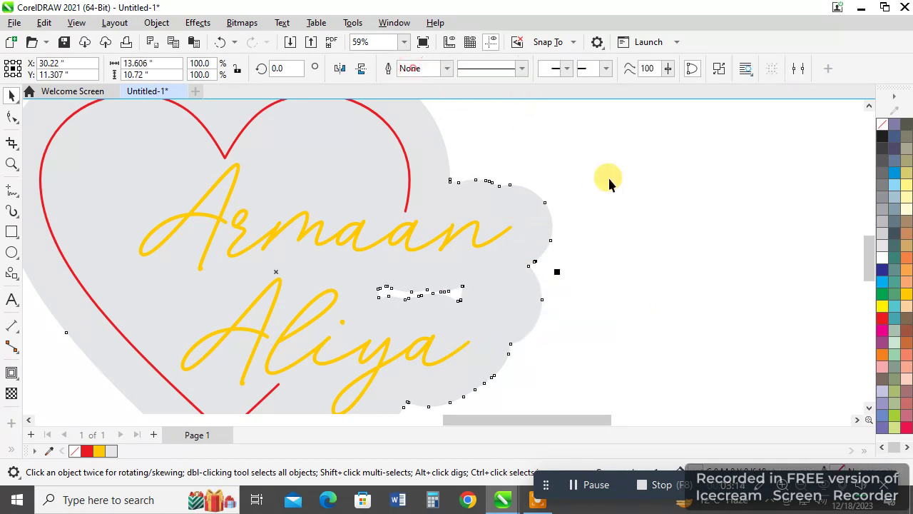
click(719, 68)
scroll(543, 224, down, 1)
drag(624, 353, 359, 229)
key(Delete)
scroll(448, 204, down, 1)
click(451, 205)
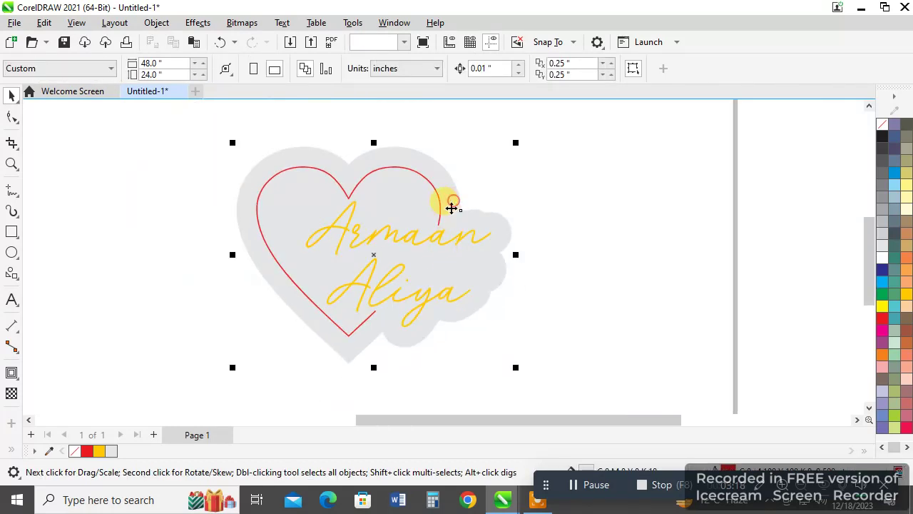
click(626, 238)
- Fill the two script names with red to match the heart's outline
click(406, 240)
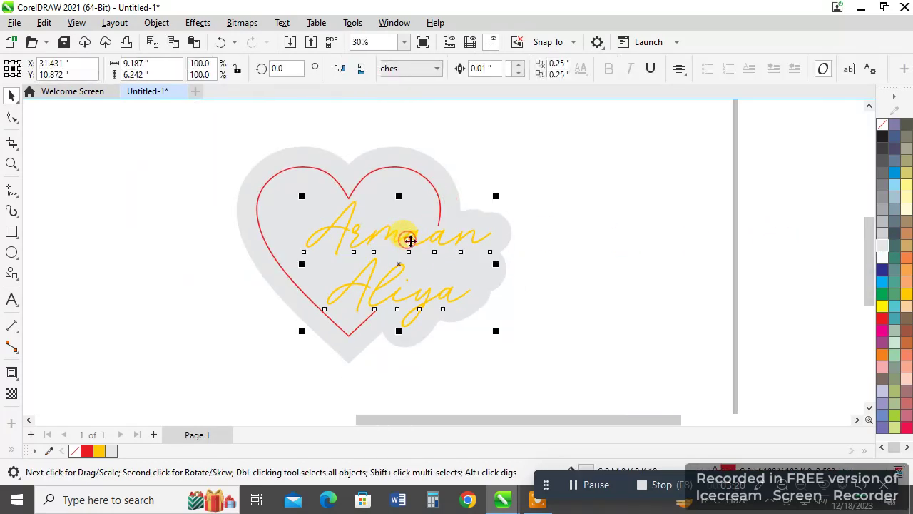
scroll(813, 317, up, 1)
click(883, 319)
click(532, 265)
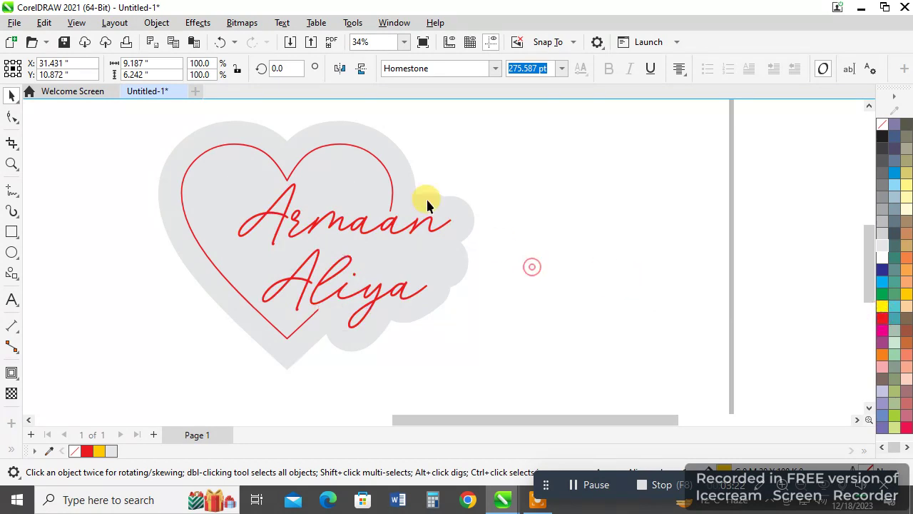
scroll(267, 187, down, 1)
scroll(424, 227, up, 1)
scroll(424, 226, up, 1)
scroll(407, 250, down, 1)
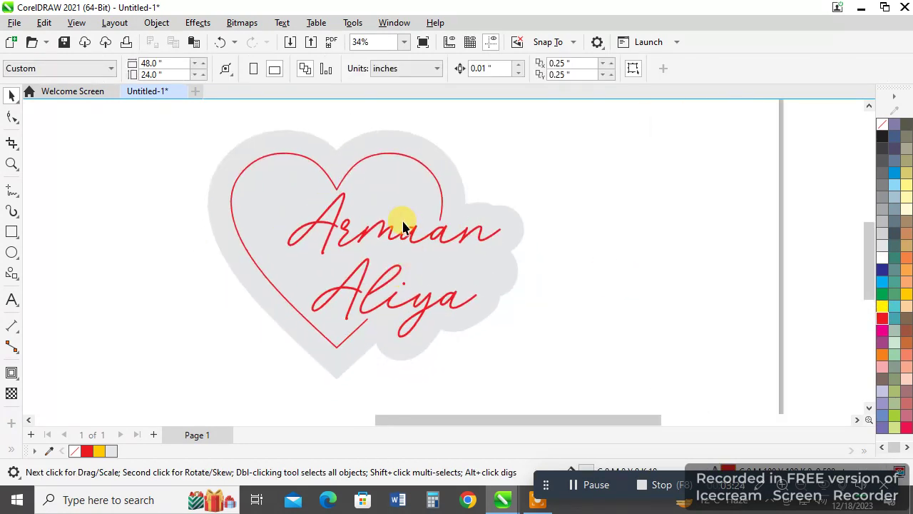
scroll(354, 213, down, 1)
scroll(372, 281, down, 1)
scroll(323, 293, up, 1)
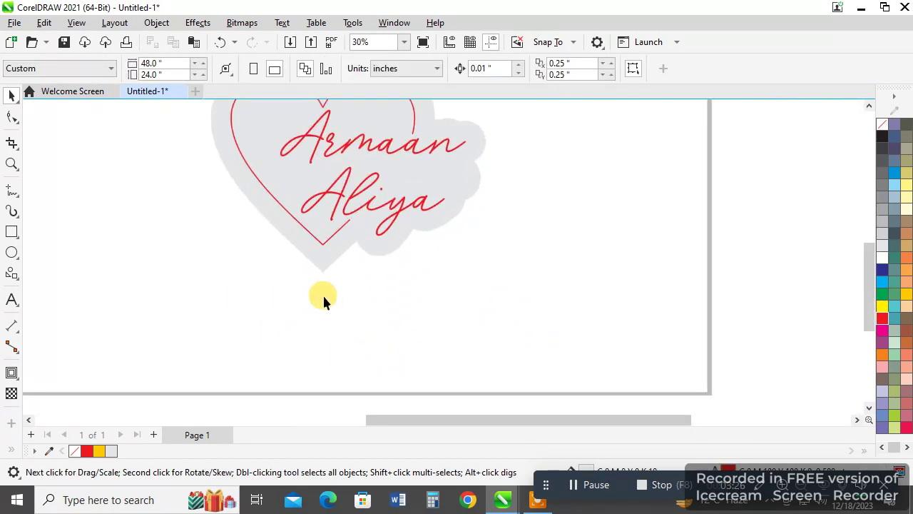
scroll(408, 305, down, 1)
scroll(348, 175, up, 1)
scroll(348, 174, up, 1)
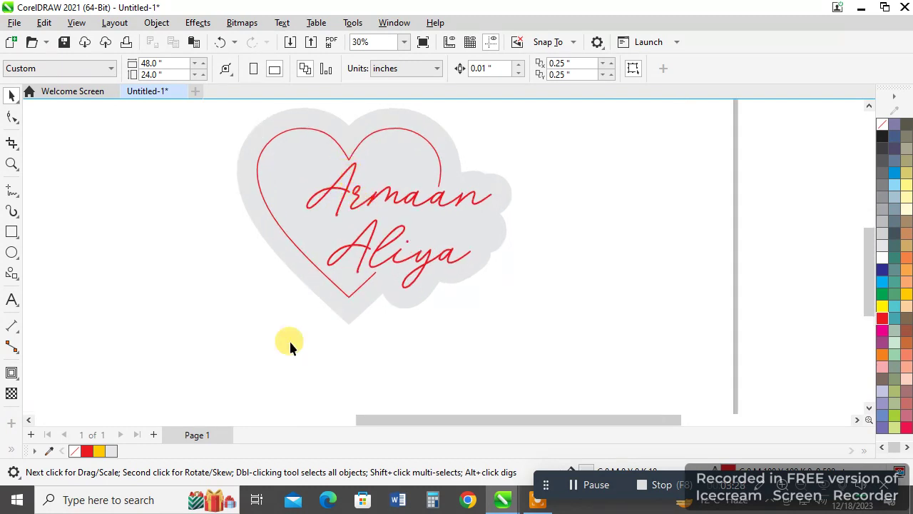
click(7, 303)
click(325, 381)
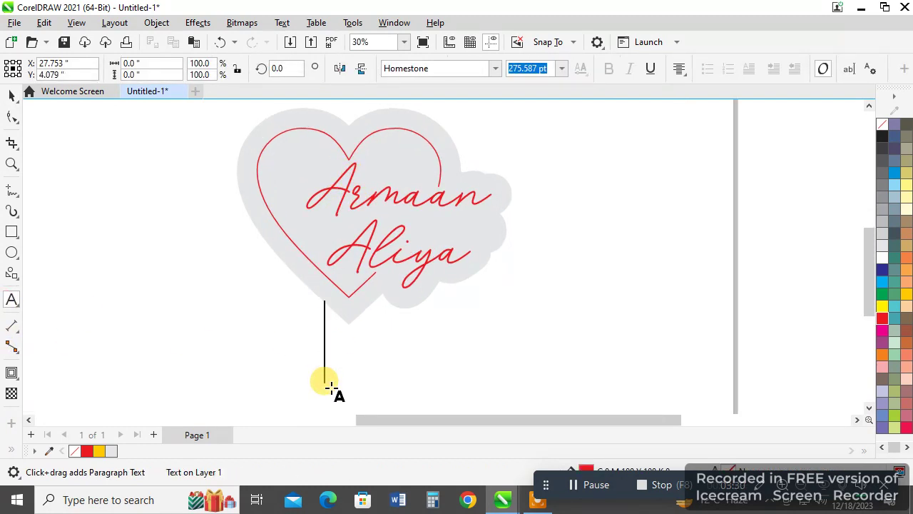
text(nei)
key(BackSpace)
key(BackSpace)
key(BackSpace)
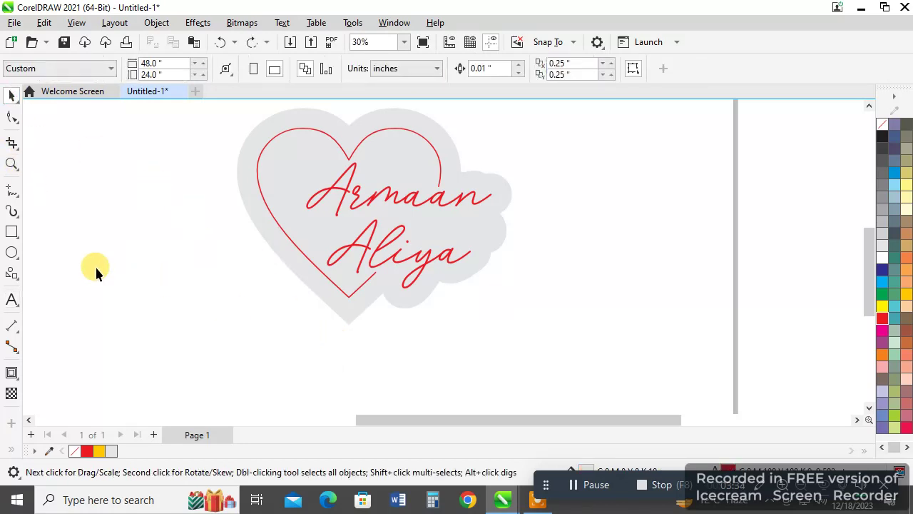
- Add the artistic text "ready to Laser cutting file" just below the heart artwork
click(11, 298)
click(336, 357)
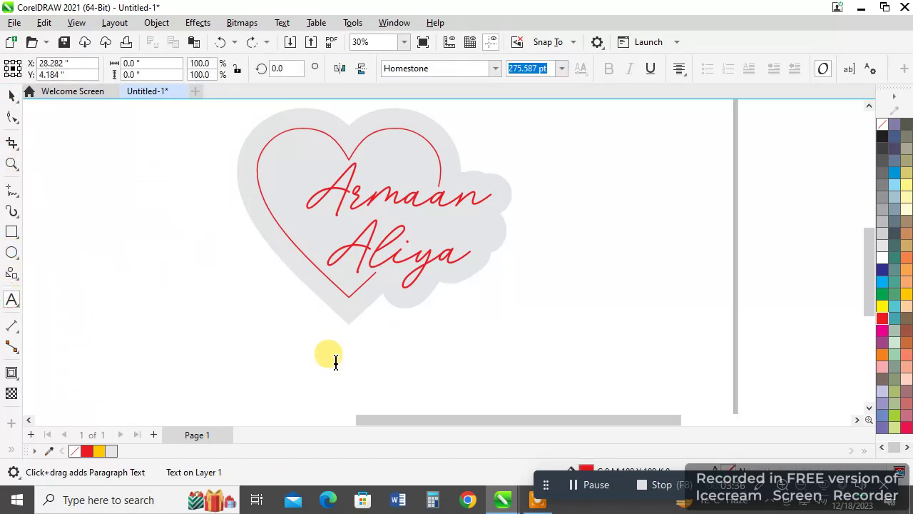
text(ready to)
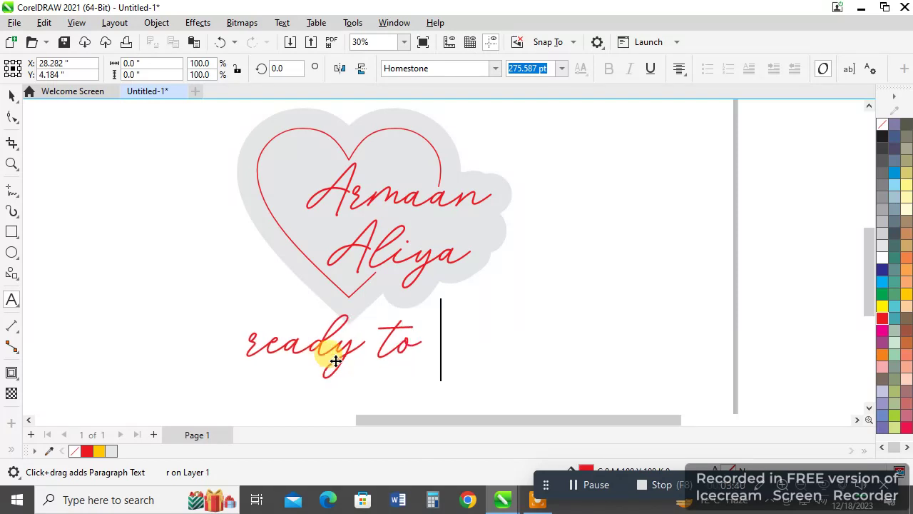
text( Laser )
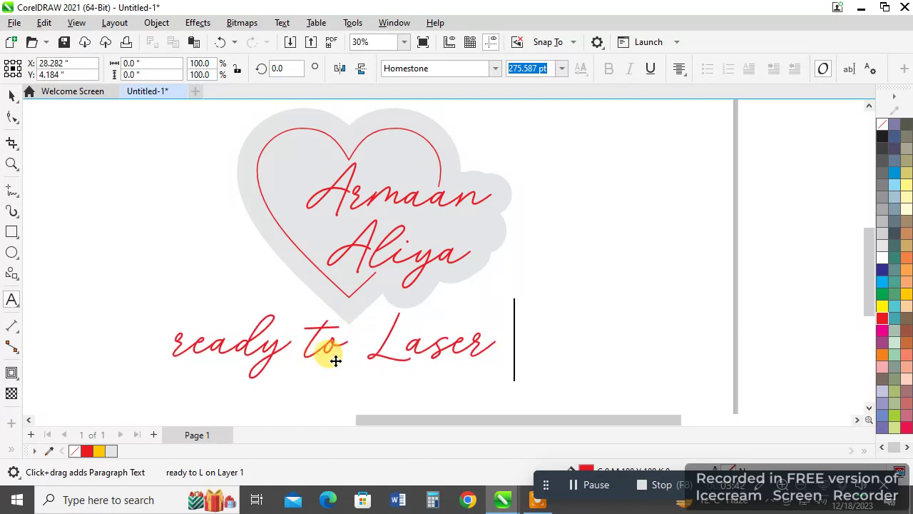
text(cutting file)
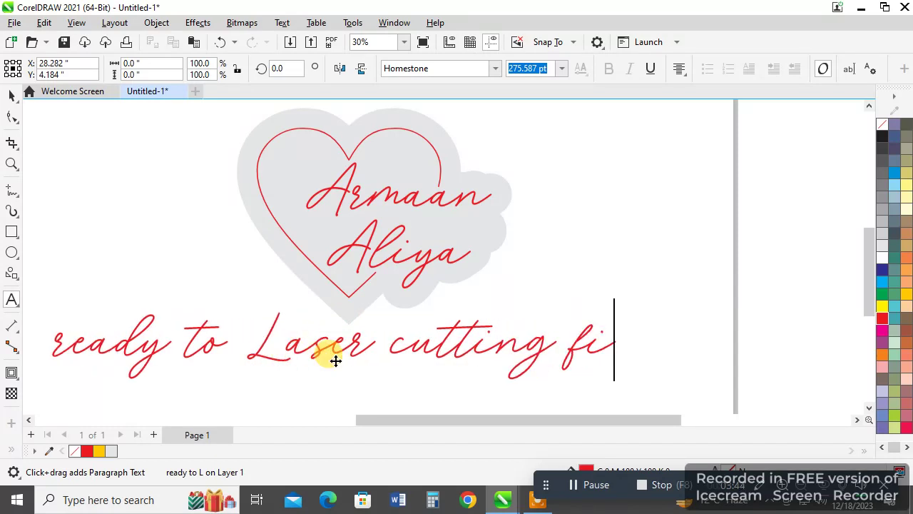
scroll(422, 310, down, 1)
click(8, 93)
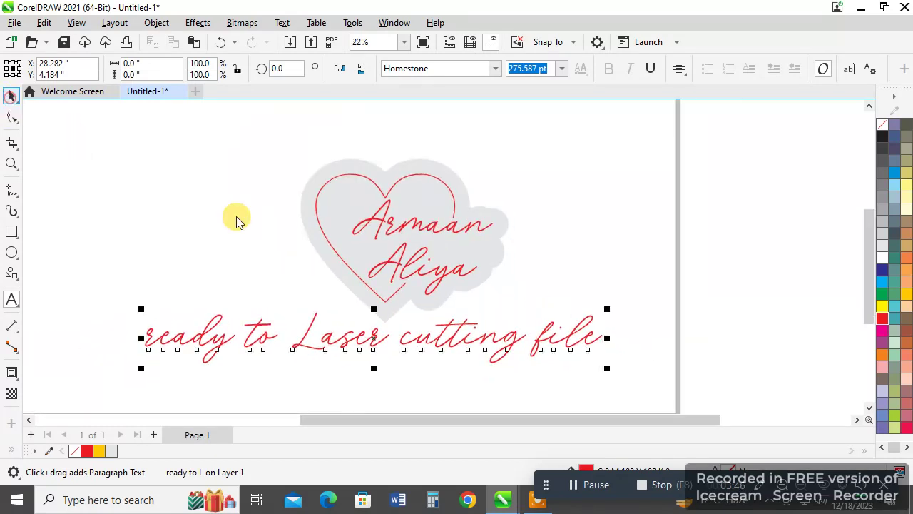
mouse_move(450, 341)
mouse_down()
mouse_move(463, 337)
mouse_move(465, 347)
mouse_up()
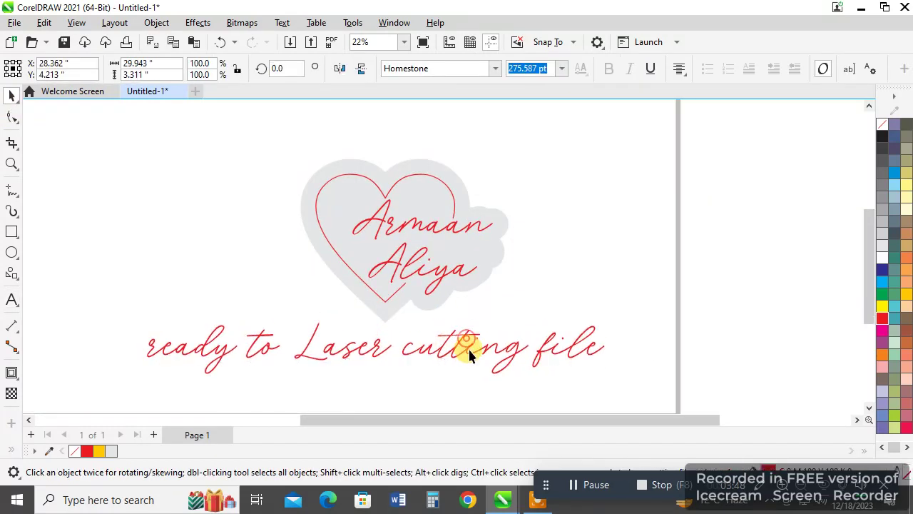
- Set the caption's font to Arial, scale it down to about 15.2" wide, and reposition it just under the backing
click(495, 68)
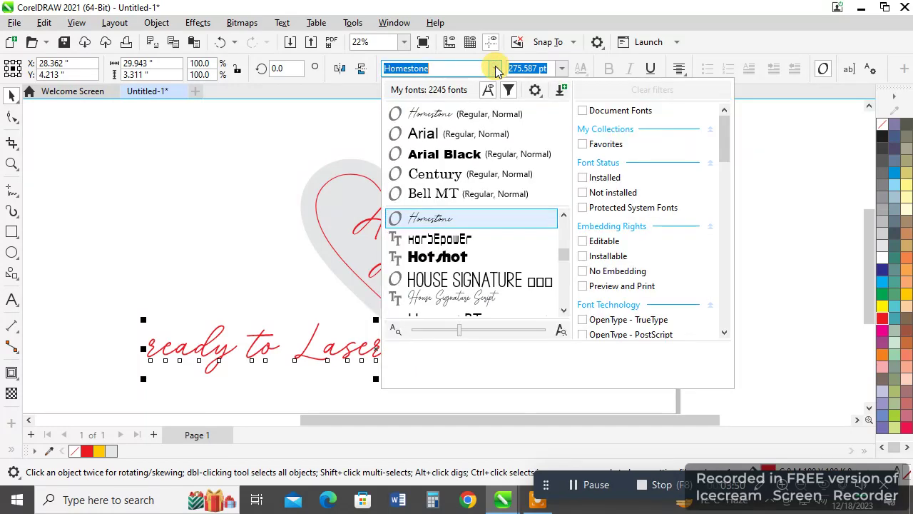
click(443, 136)
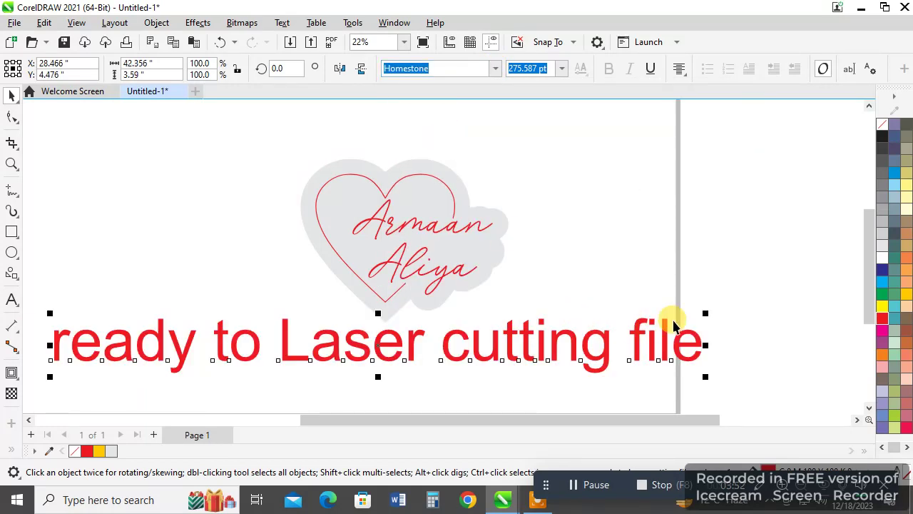
drag(704, 312, 663, 338)
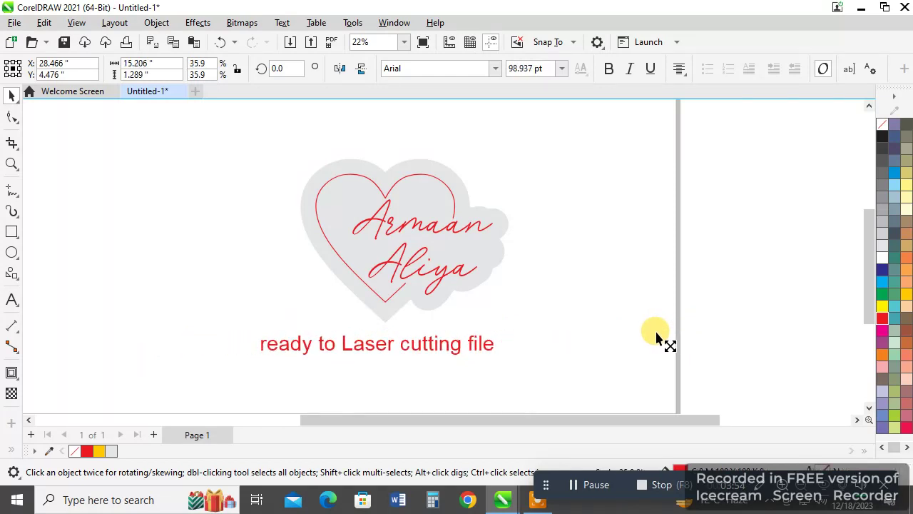
drag(436, 353, 462, 342)
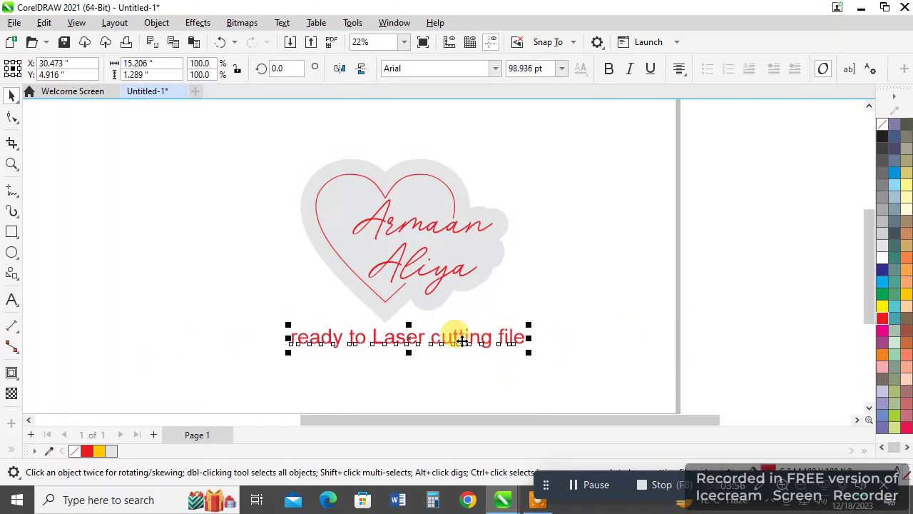
scroll(462, 339, up, 2)
click(761, 210)
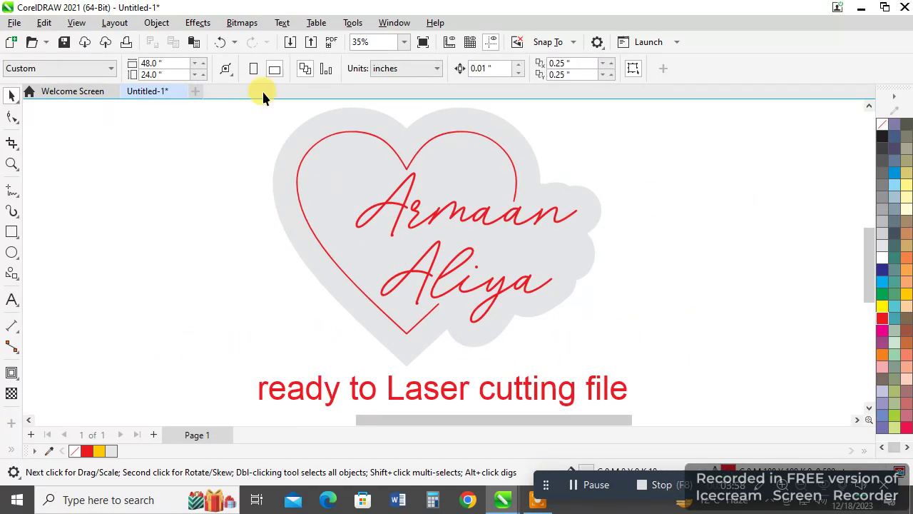
- Save the drawing to the Desktop as a CDR file, version 23.0 (2021), using the upper script name as file name
click(25, 26)
click(37, 184)
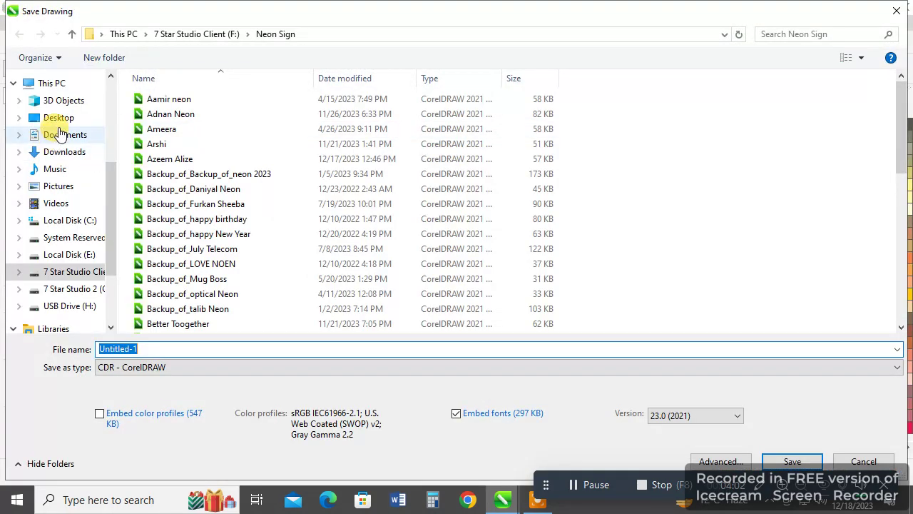
click(58, 117)
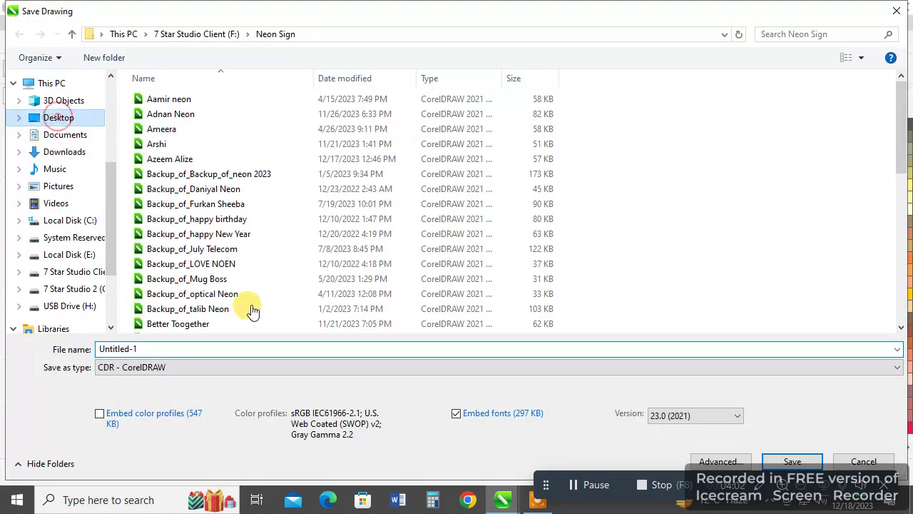
click(122, 349)
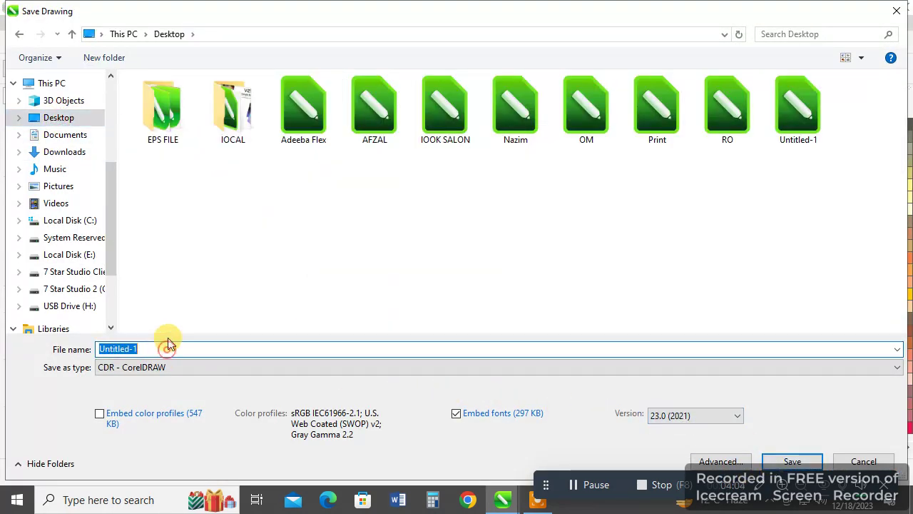
text(Armaan)
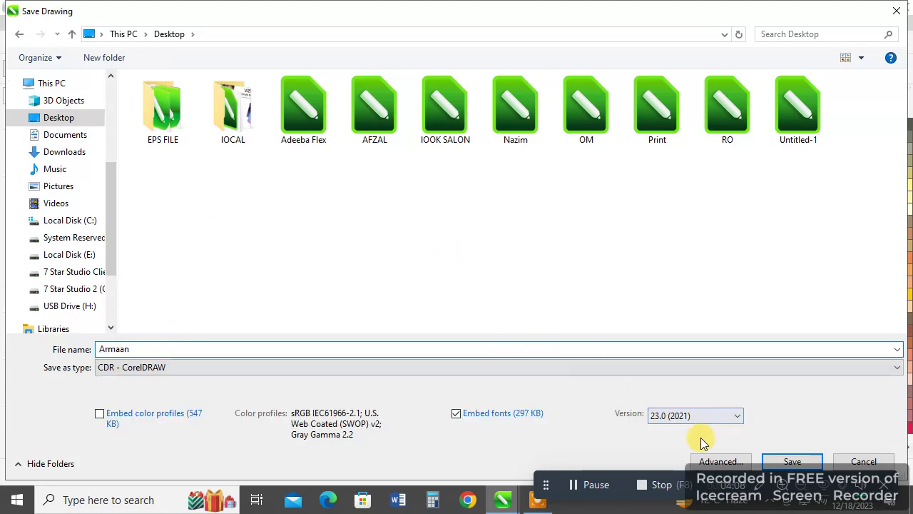
click(774, 461)
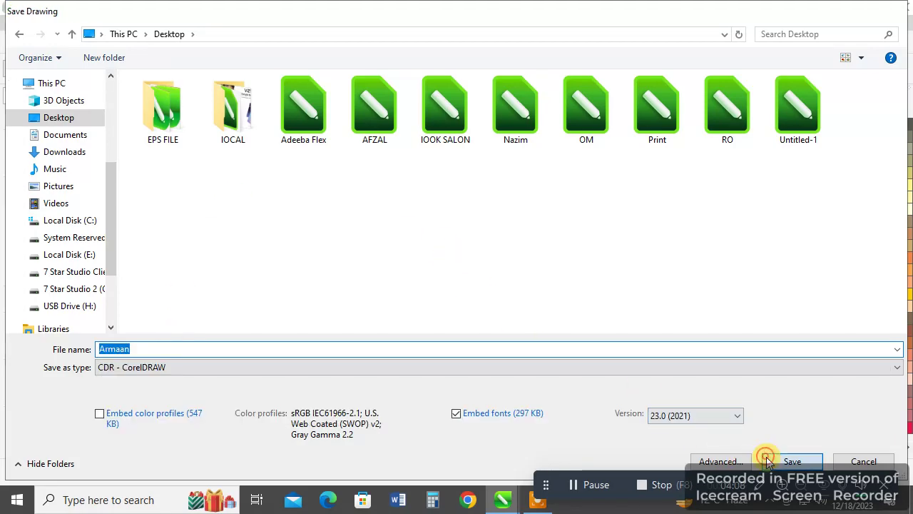